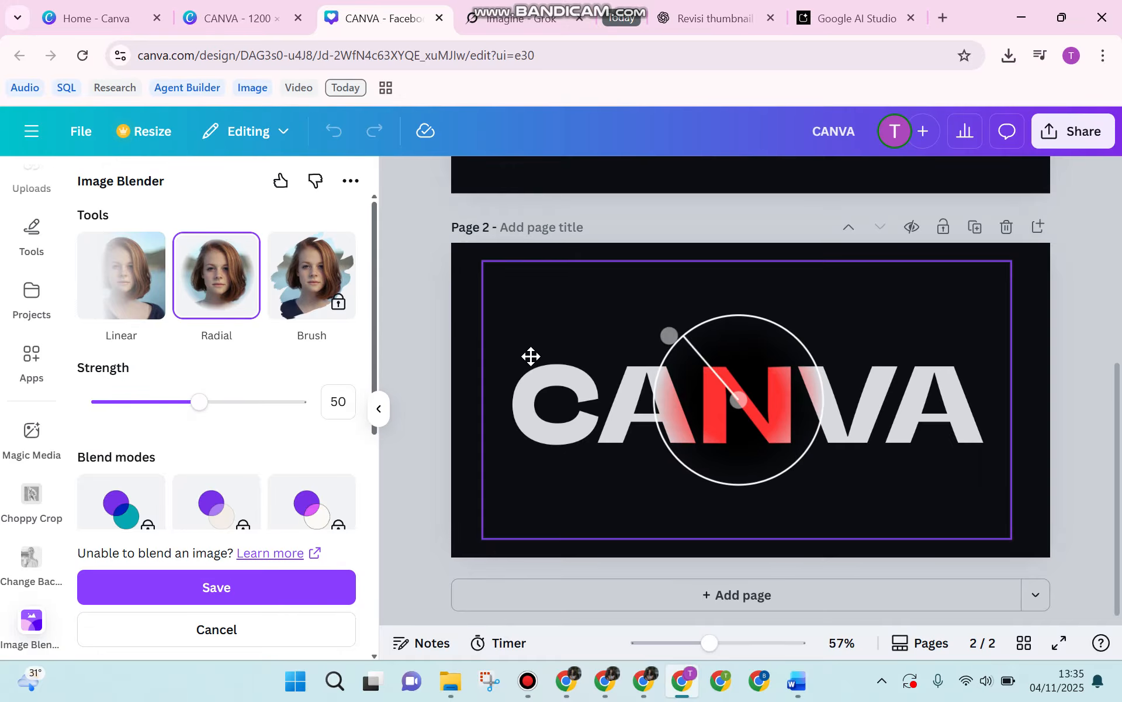
Step: Switch the CANVA image blend from radial to linear and set a vertical fade running down through the letter N
click(145, 274)
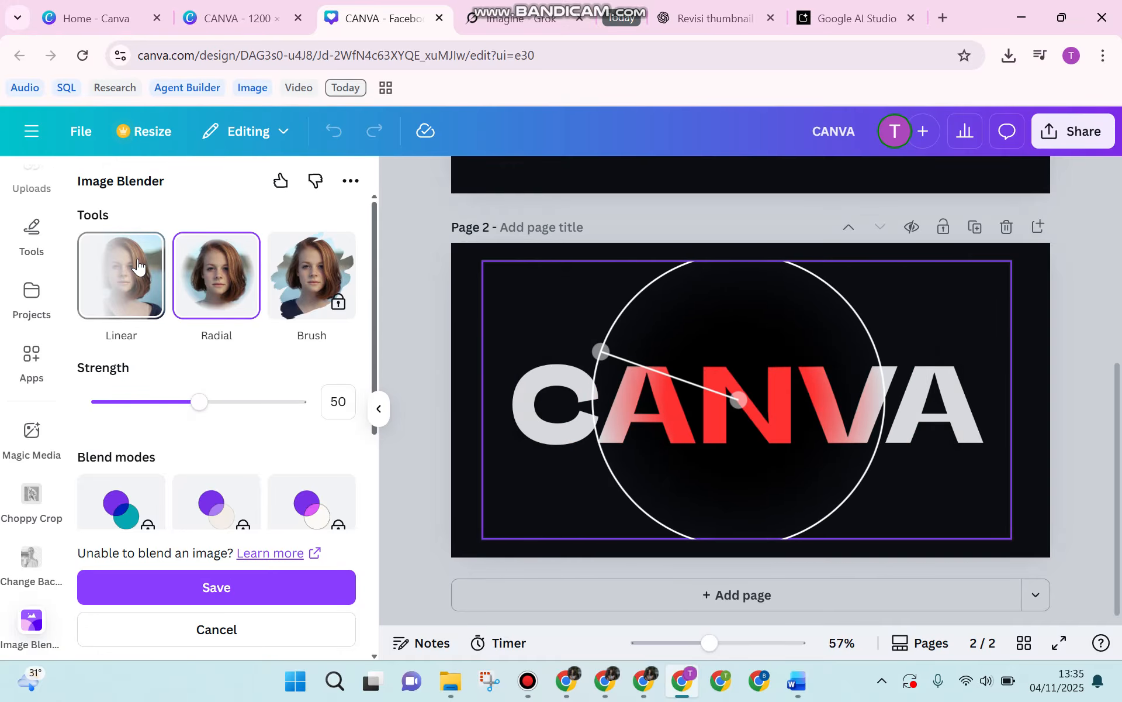
drag(746, 456, 738, 409)
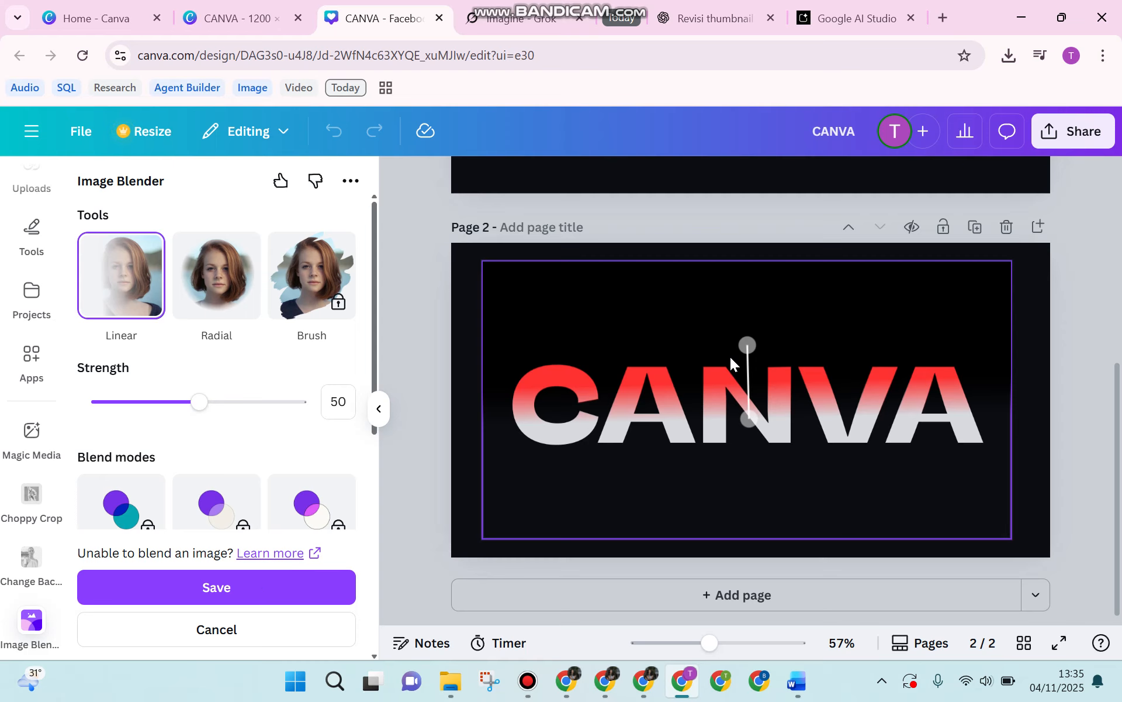
click(93, 17)
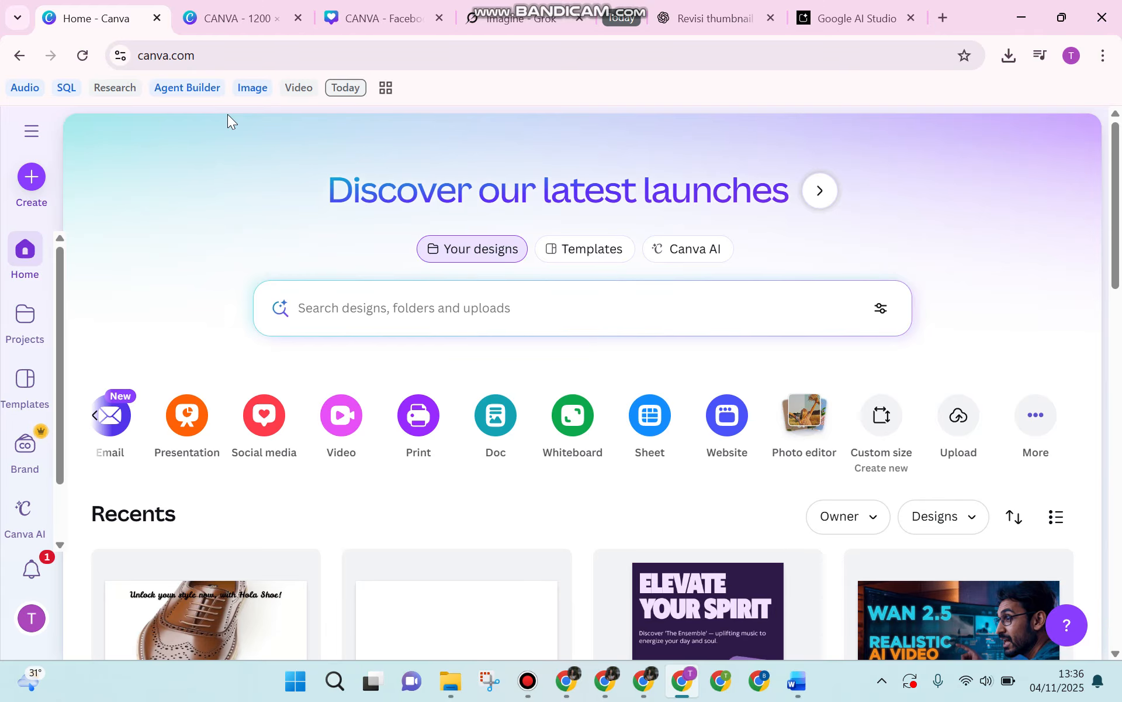
click(383, 18)
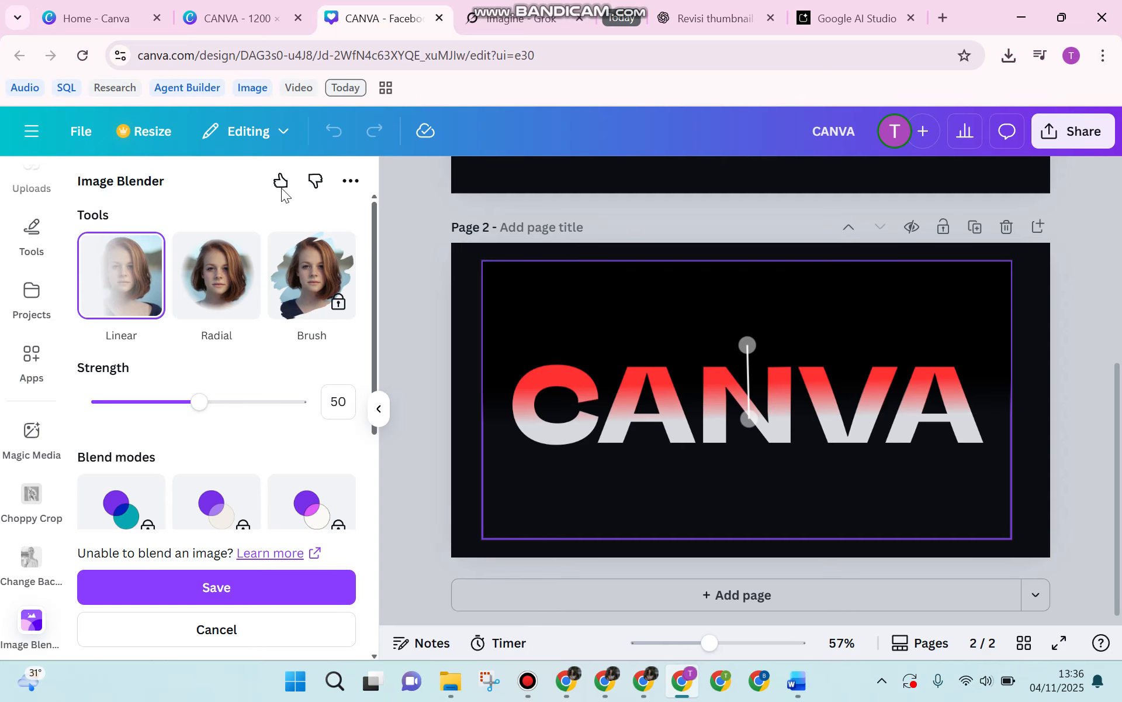
Step: Open the custom-size setup on the Canva home page with 1200 × 600 px and switch to the prepared blank CANVA design
click(130, 19)
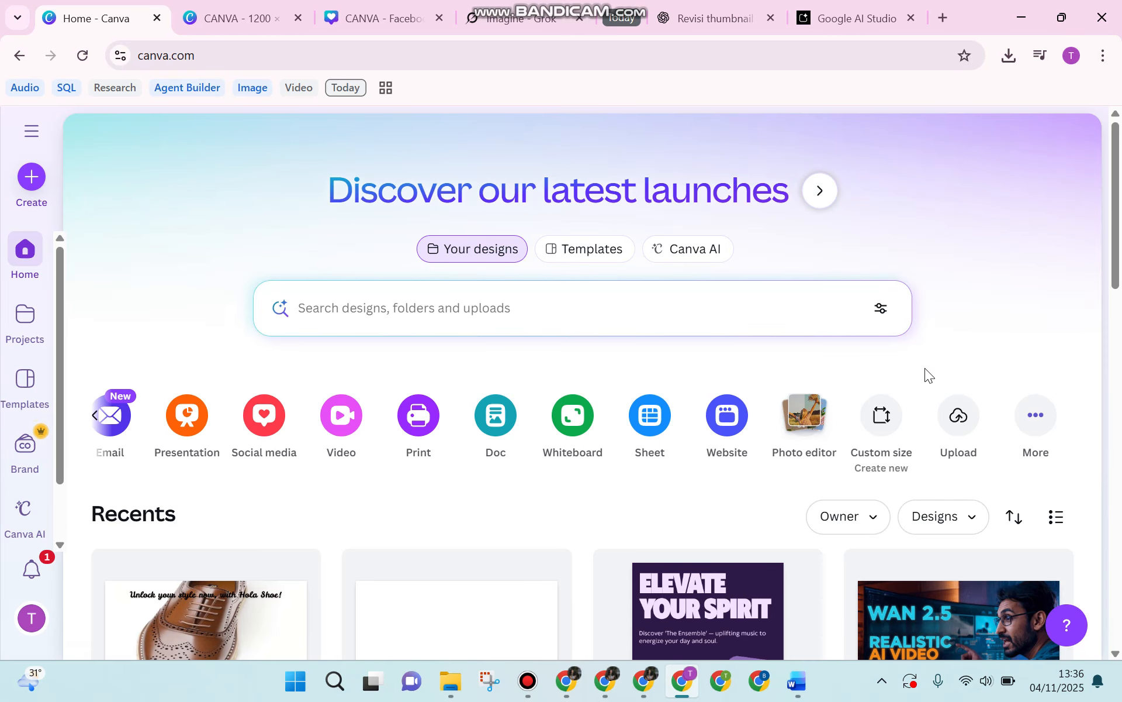
click(883, 416)
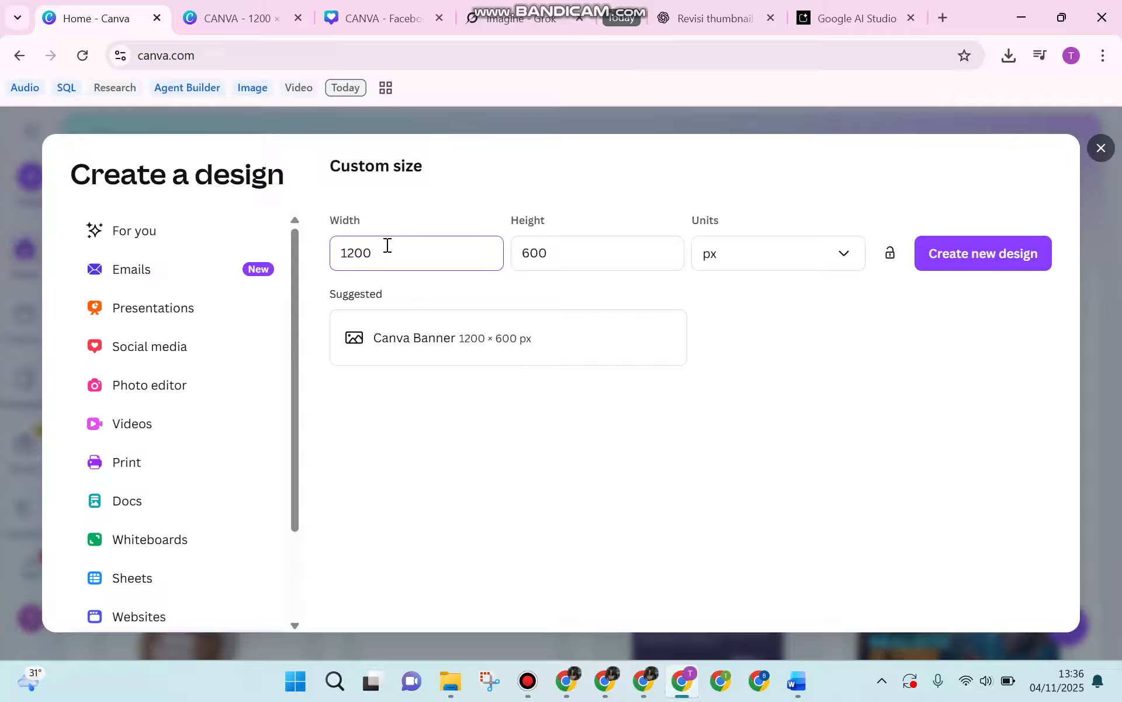
click(580, 245)
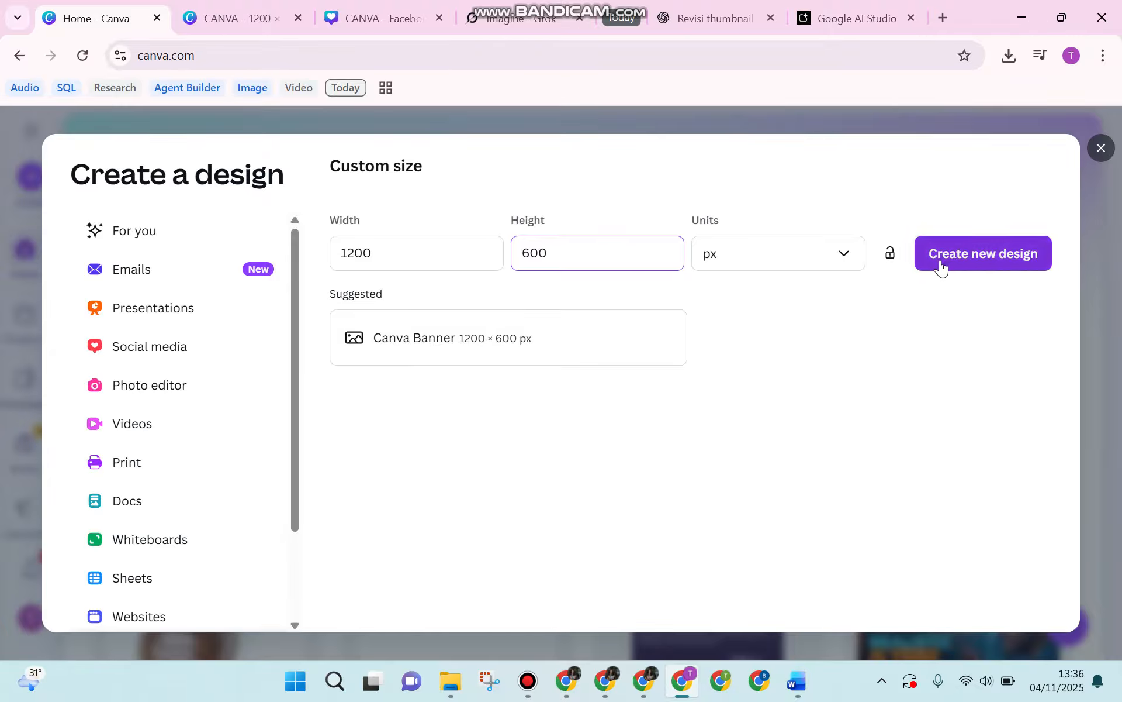
click(253, 13)
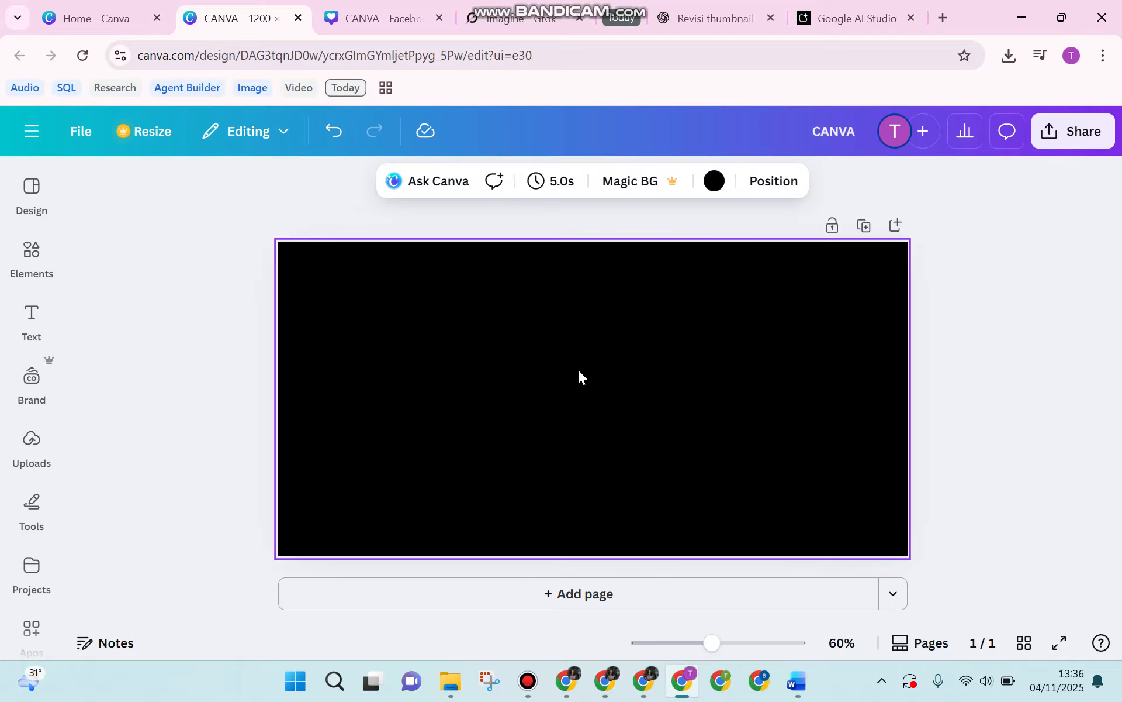
Step: Set the page background to the darkest navy blue from the full set of default solid colors
click(714, 181)
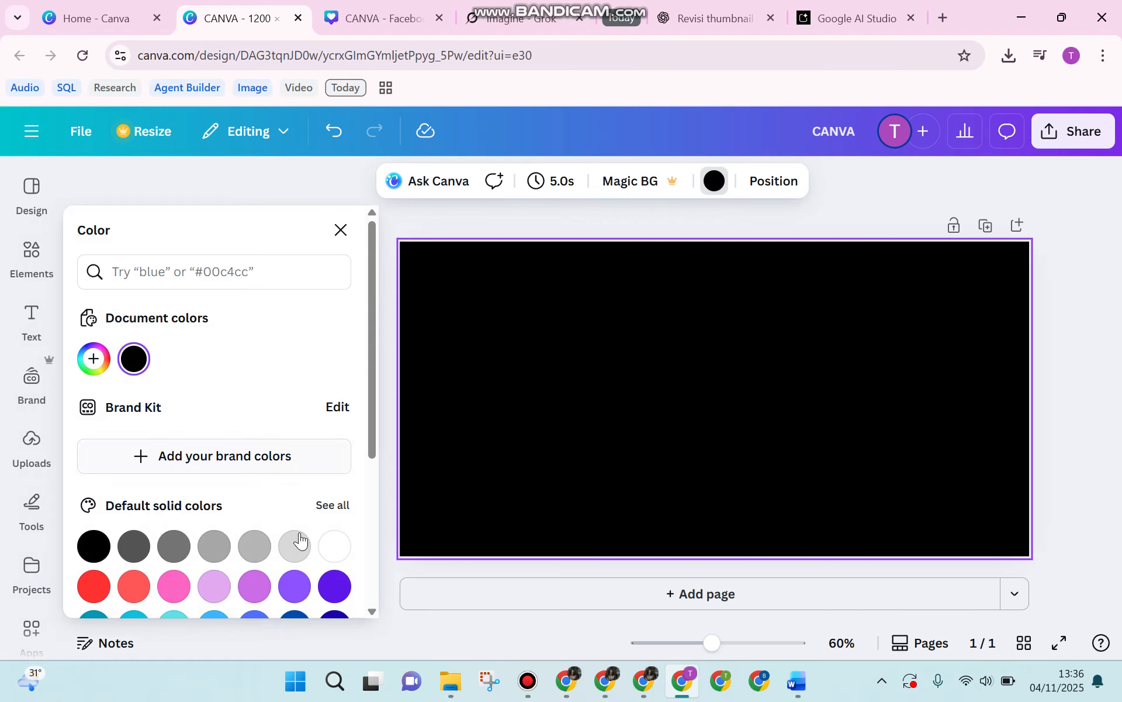
click(338, 546)
click(134, 359)
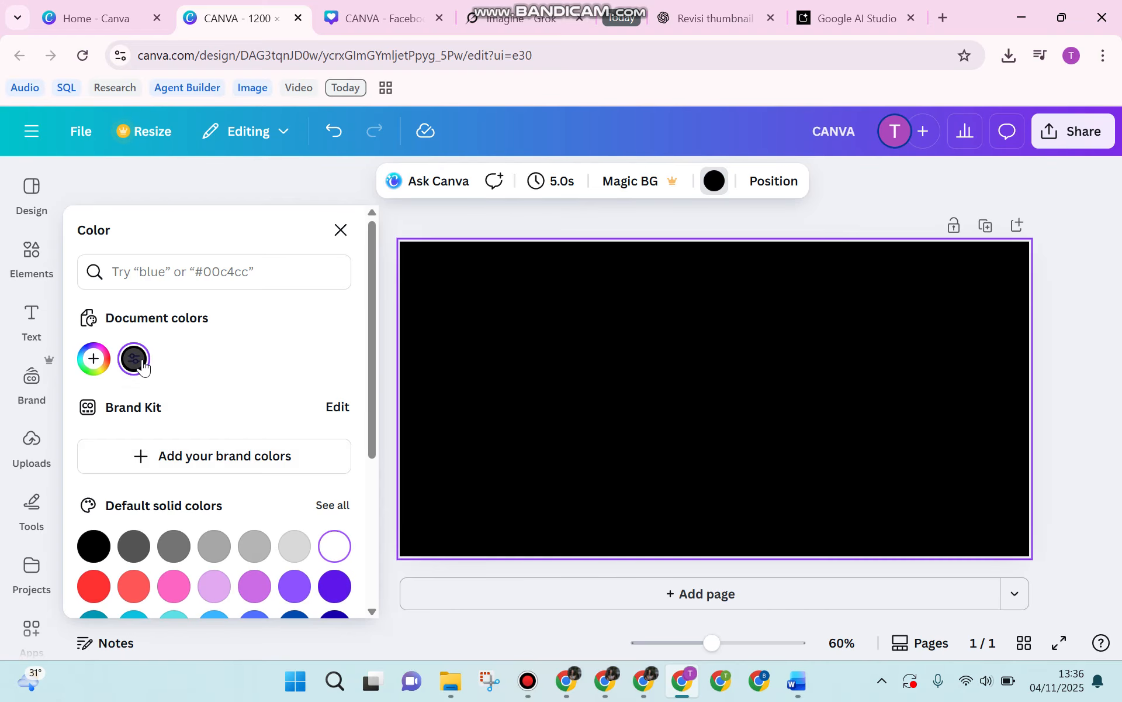
scroll(202, 527, down, 5)
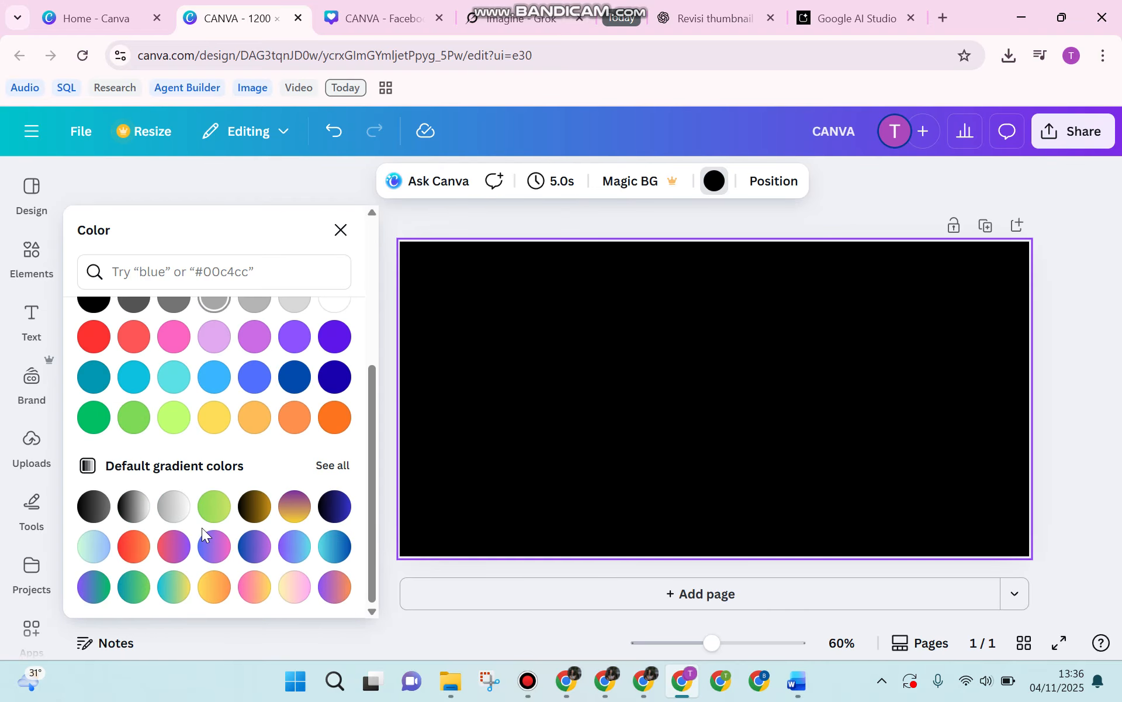
scroll(266, 439, up, 3)
scroll(292, 391, down, 3)
scroll(317, 345, up, 2)
click(330, 345)
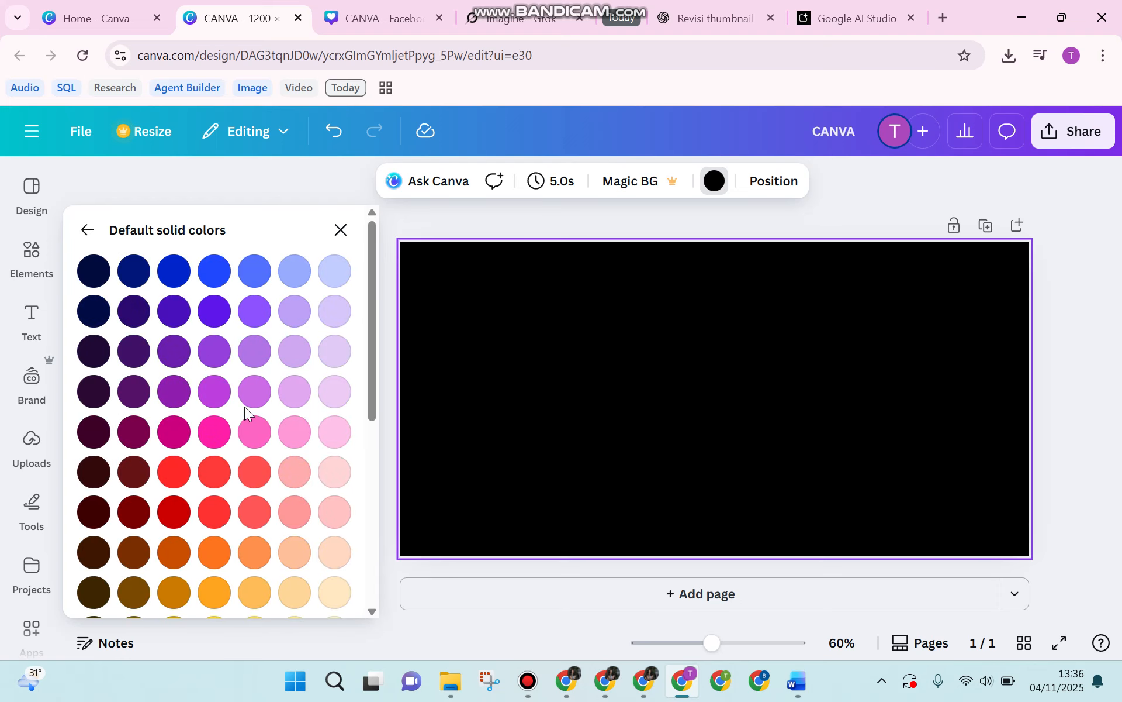
scroll(214, 397, down, 2)
scroll(214, 401, up, 2)
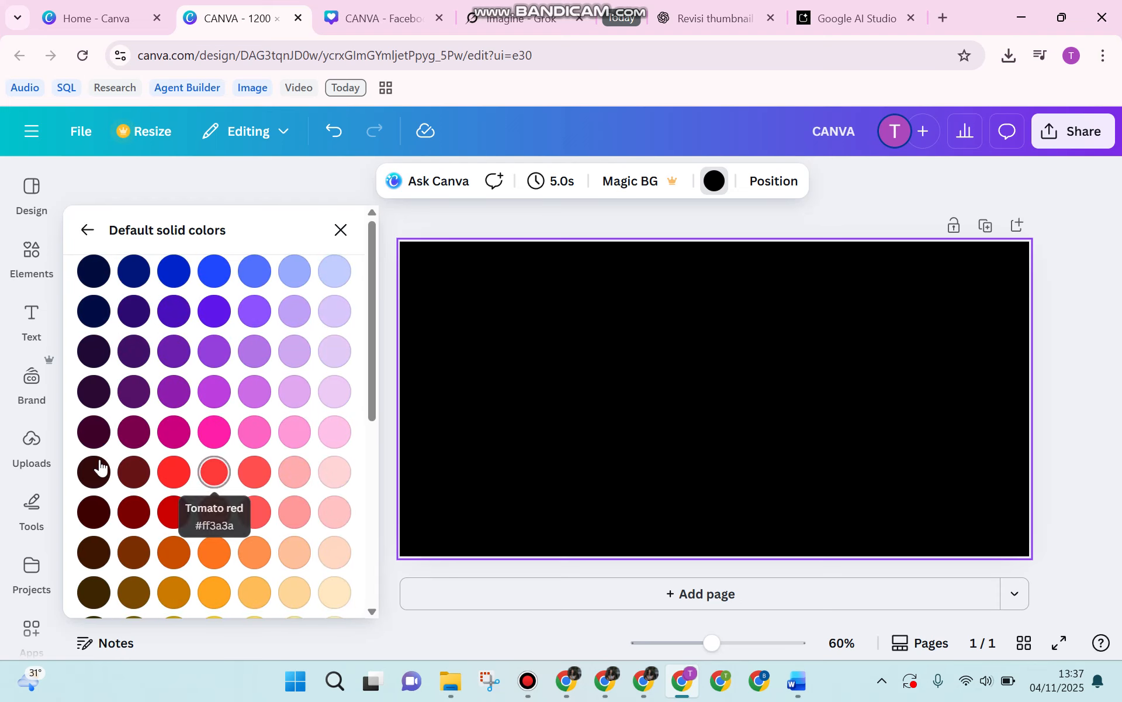
click(106, 277)
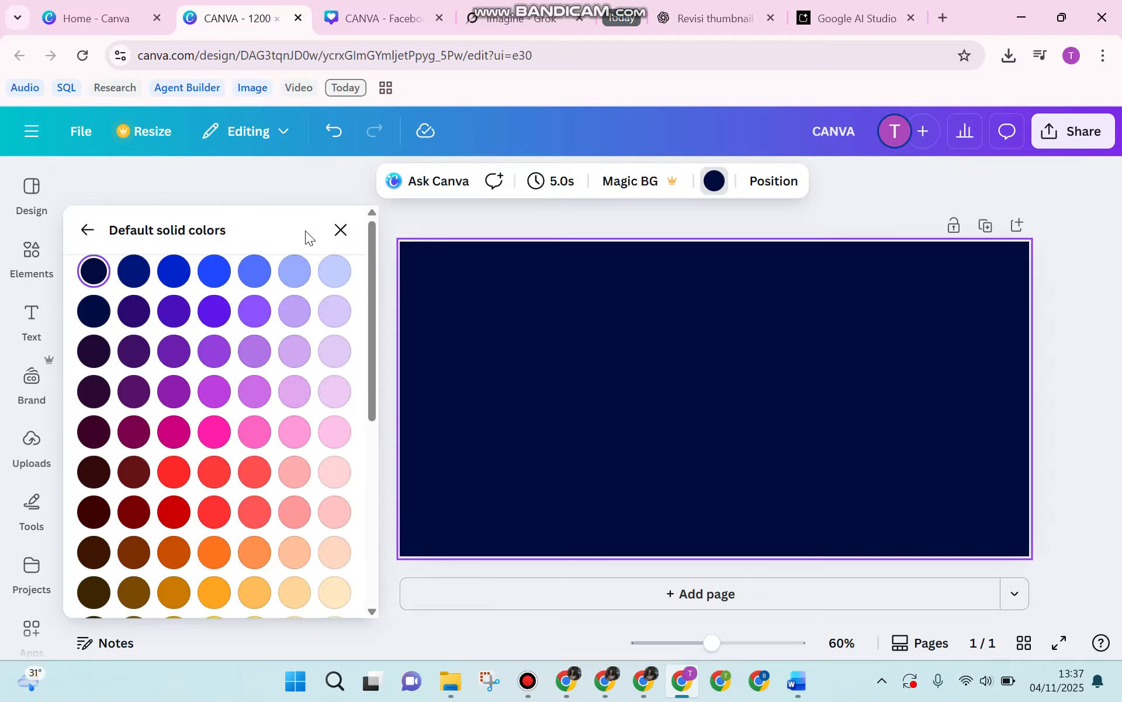
click(340, 230)
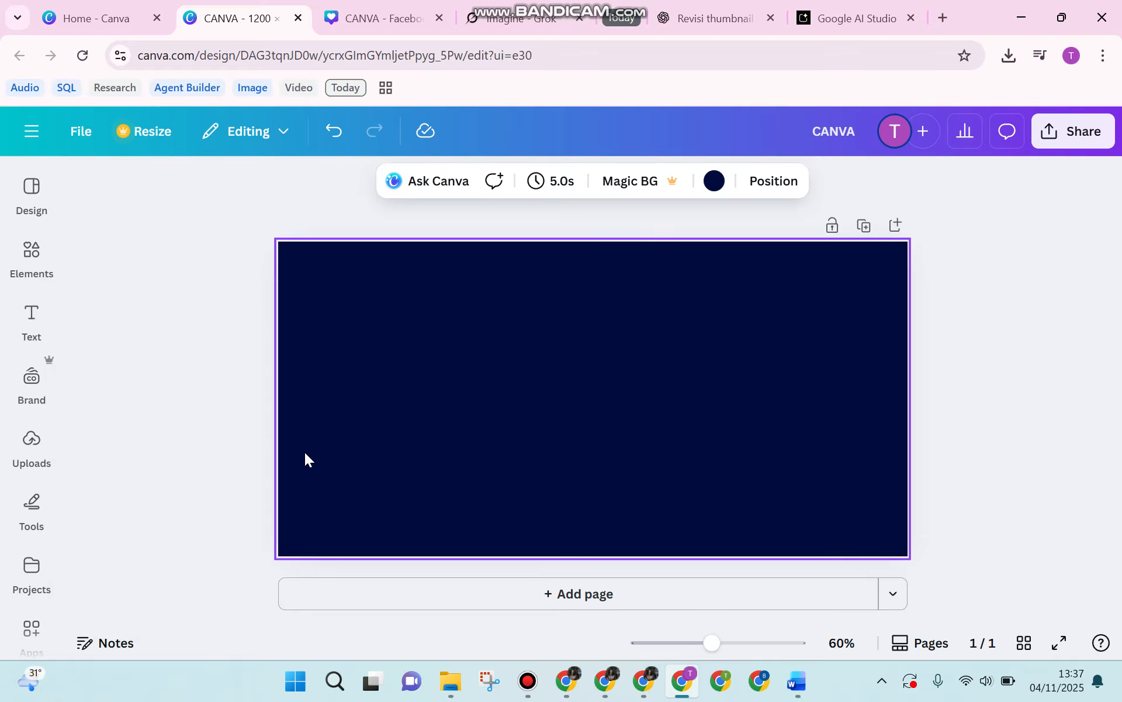
Step: Add a heading to the page with the text CANVA
click(37, 314)
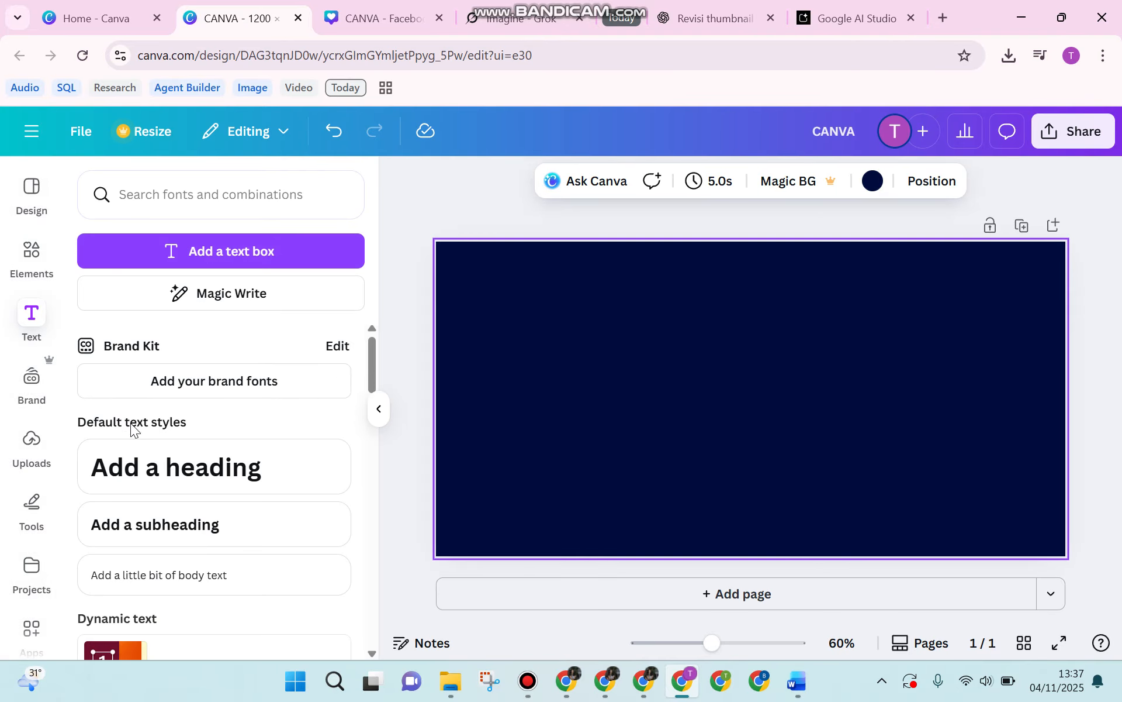
click(153, 479)
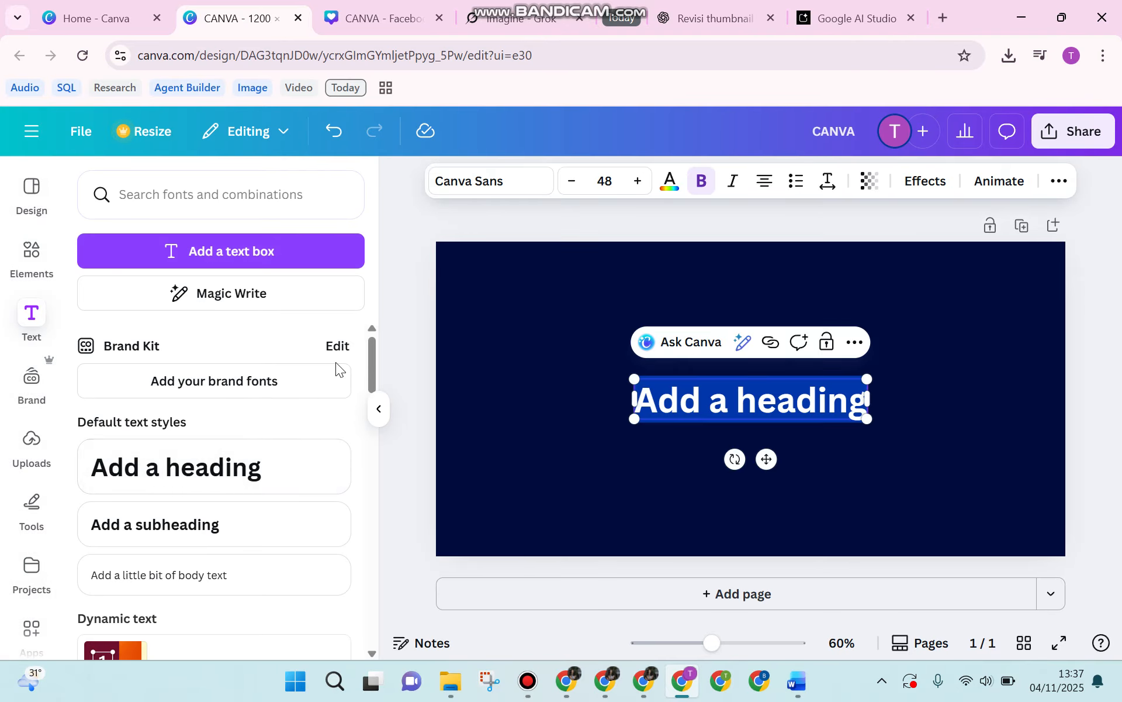
text(CNAV)
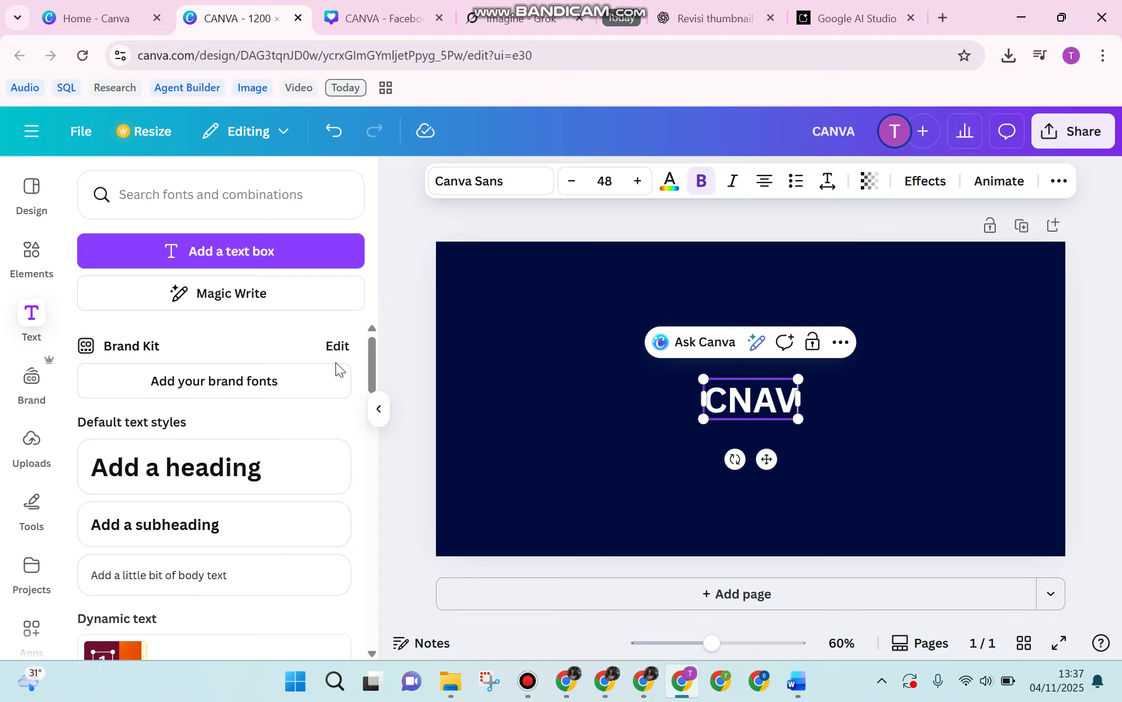
key(BackSpace)
key(BackSpace)
key(BackSpace)
text(ANVA)
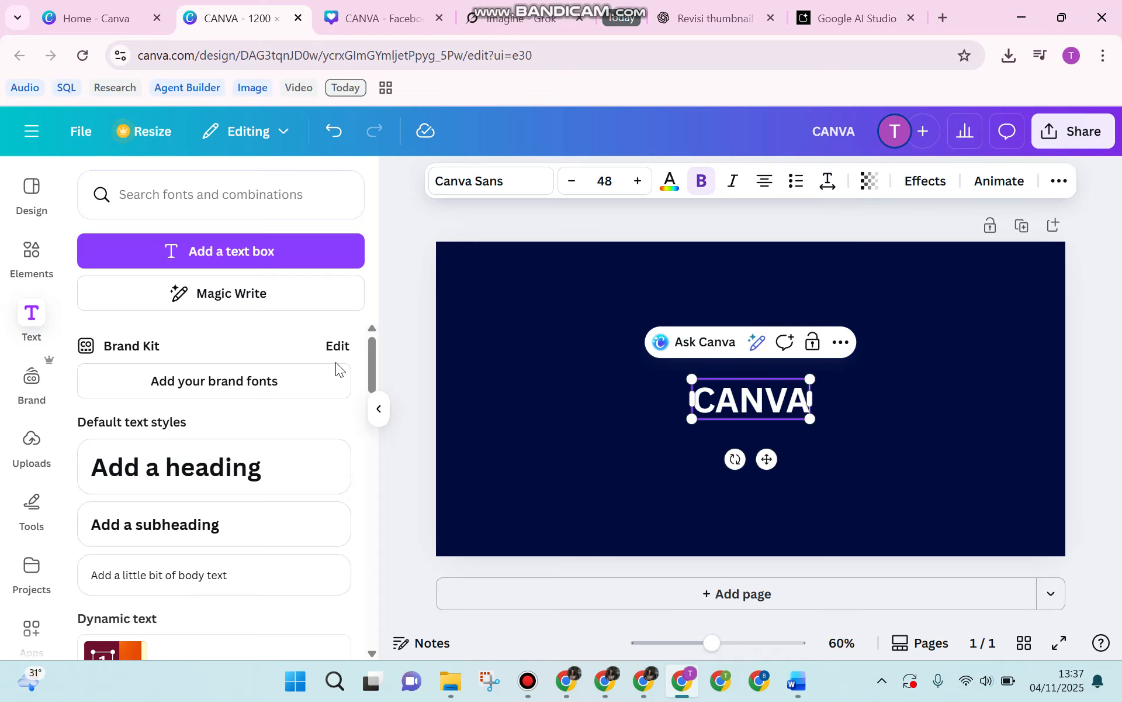
Step: Enlarge the CANVA heading to a font size of about 198 and center it on the page
drag(691, 418, 495, 486)
drag(811, 379, 981, 321)
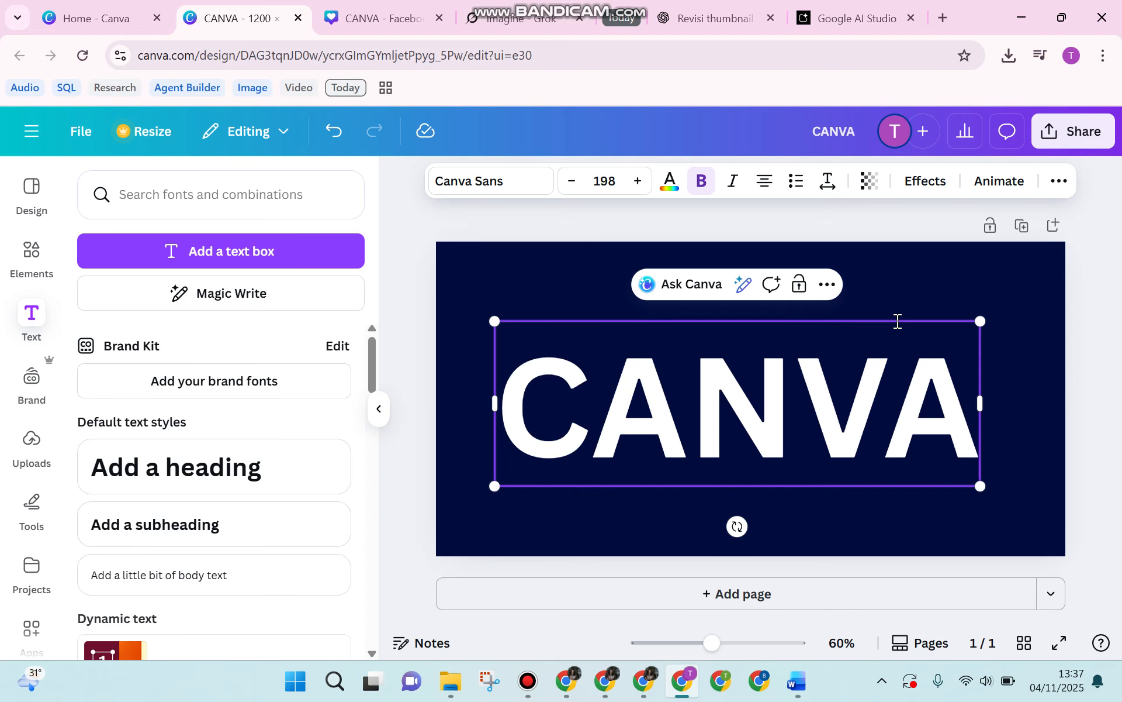
click(872, 534)
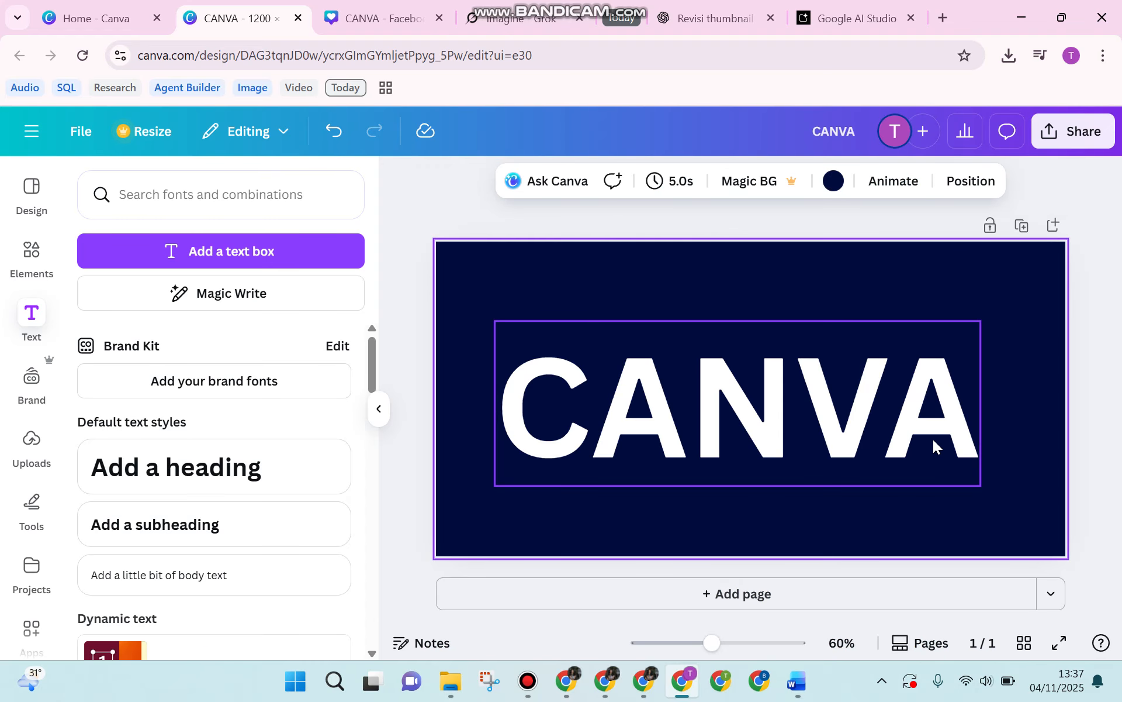
drag(935, 446, 947, 430)
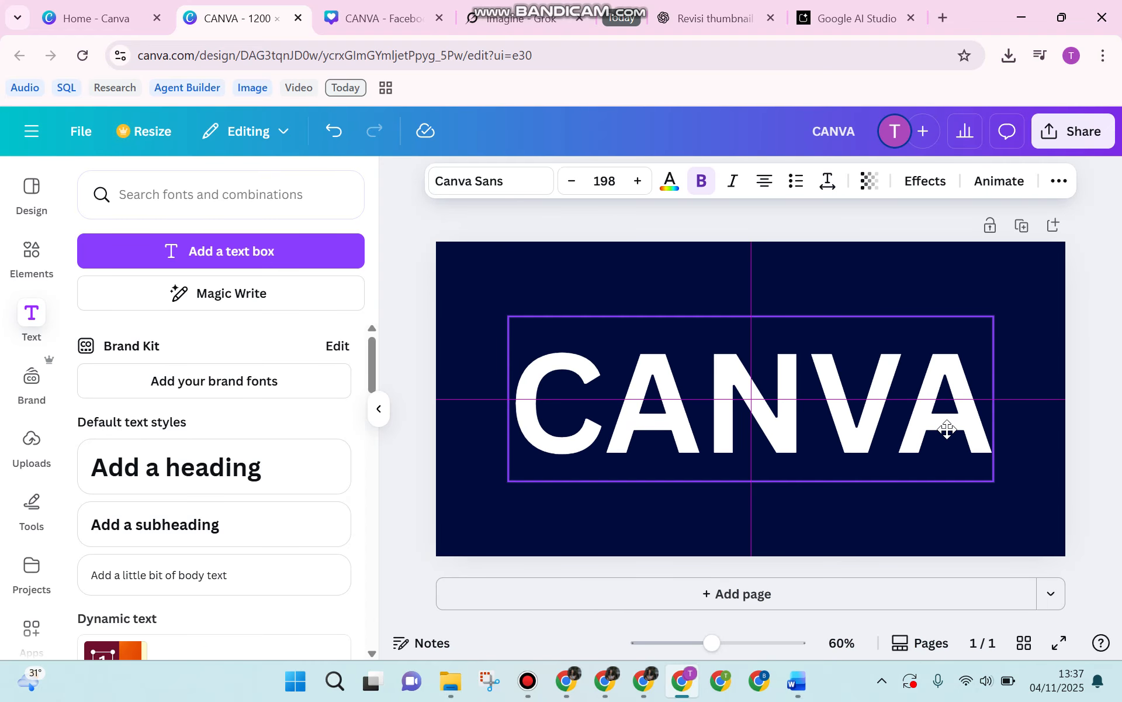
Step: Try the Berkshire Swash and Horizon fonts on the CANVA heading
click(484, 182)
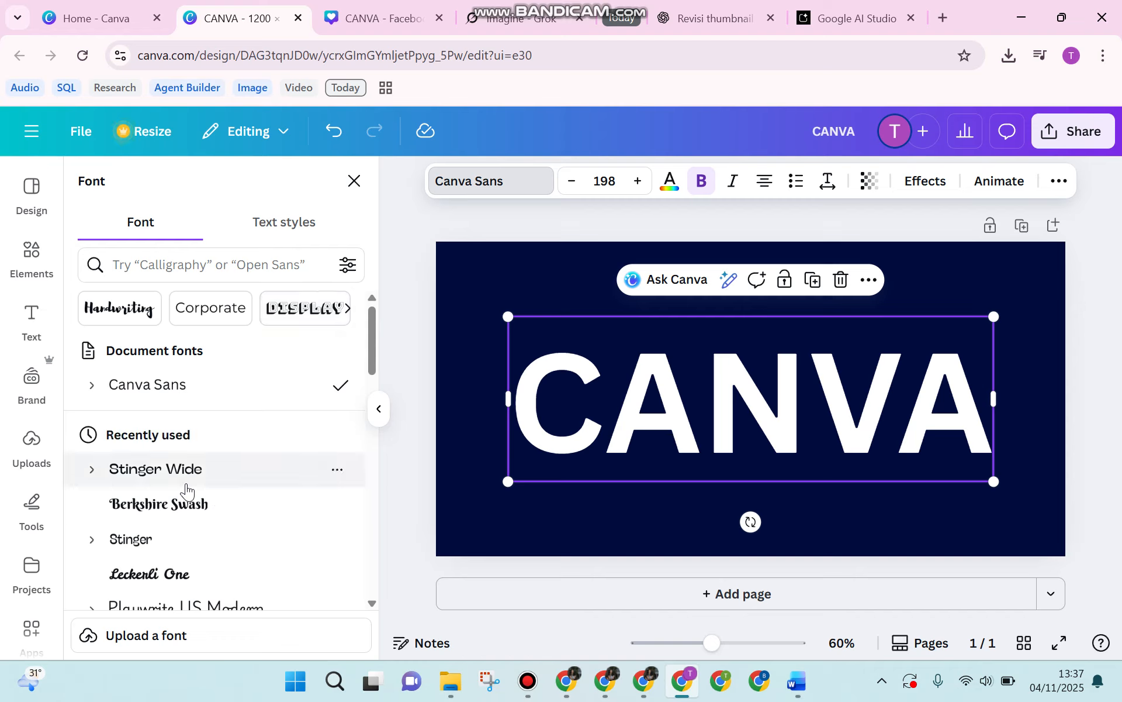
click(215, 469)
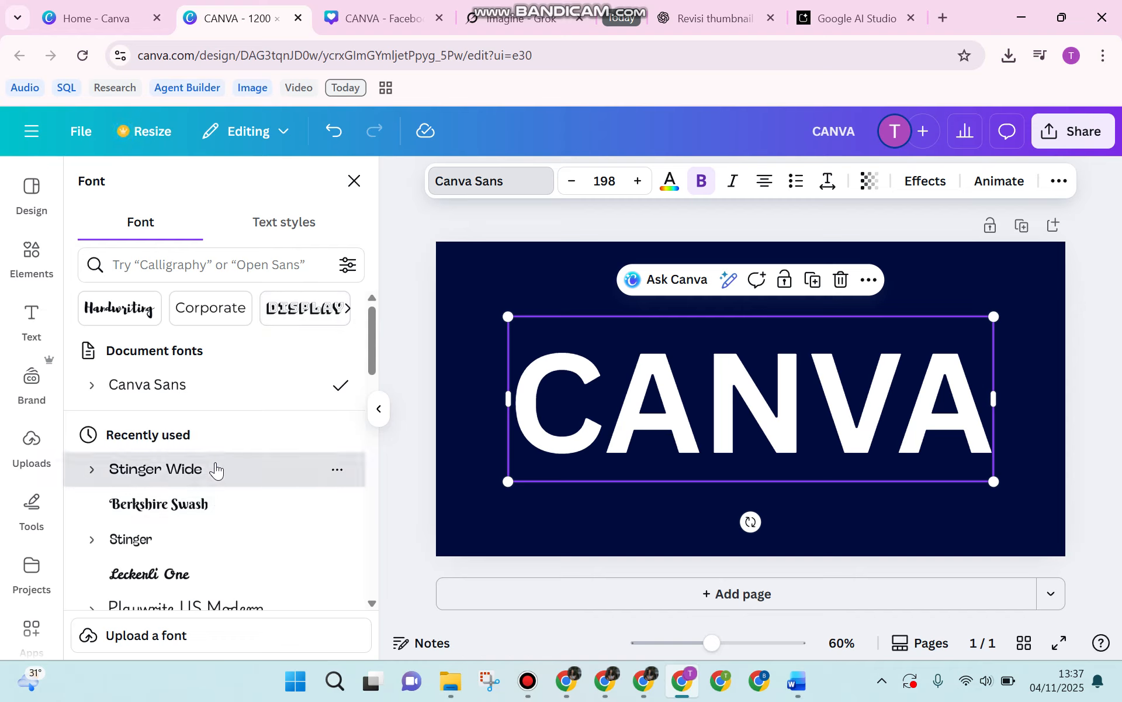
click(210, 508)
scroll(208, 471, down, 10)
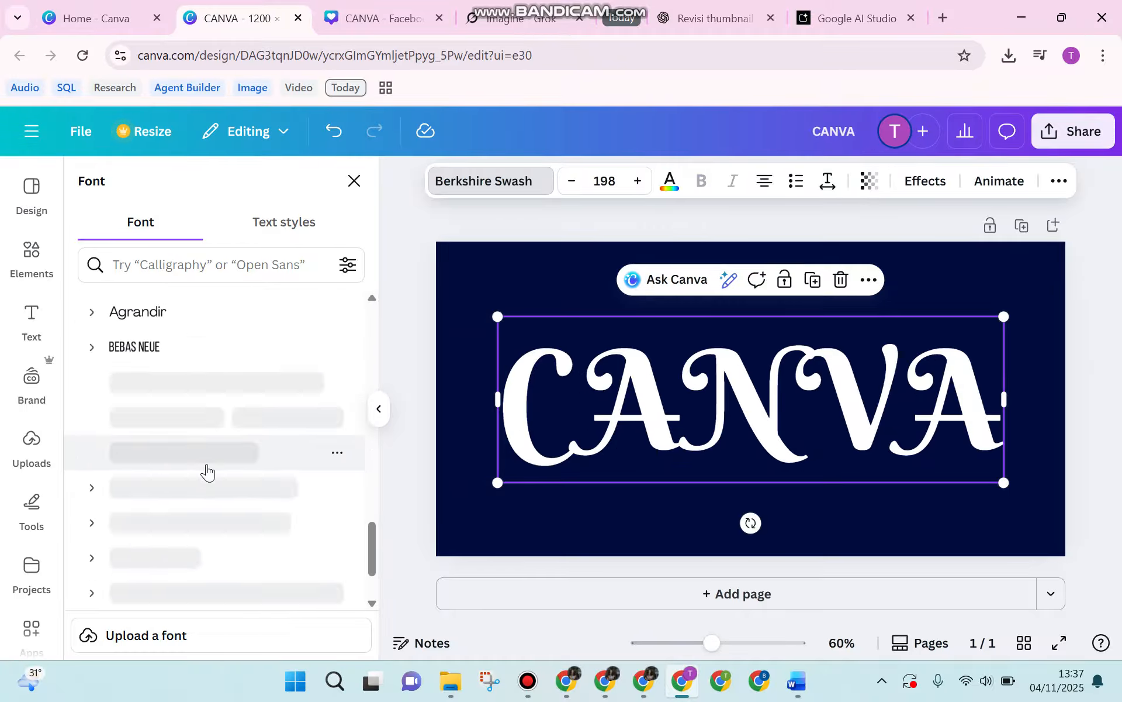
scroll(208, 468, up, 10)
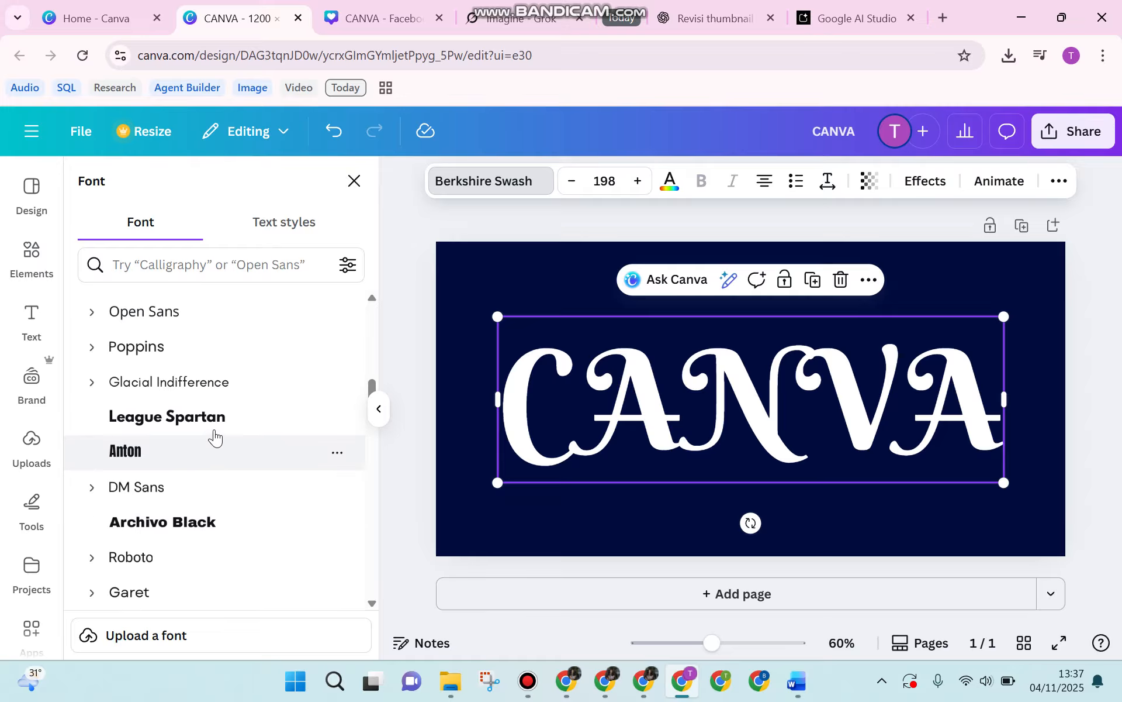
scroll(219, 429, up, 1)
scroll(213, 432, down, 10)
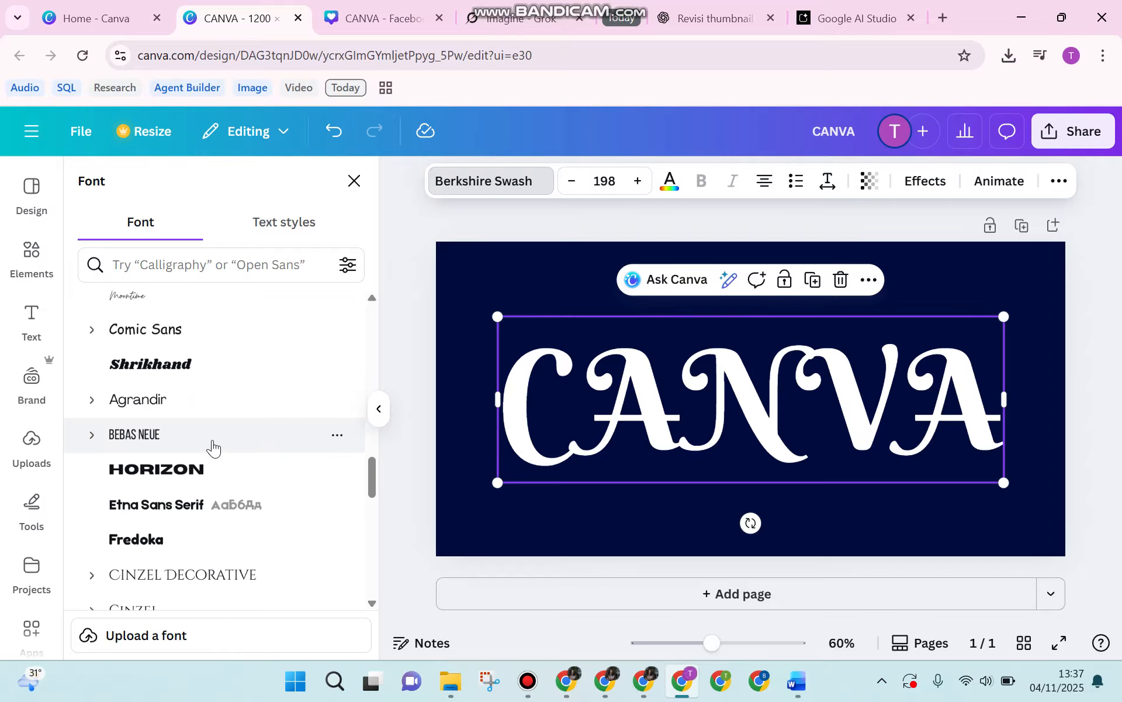
click(212, 466)
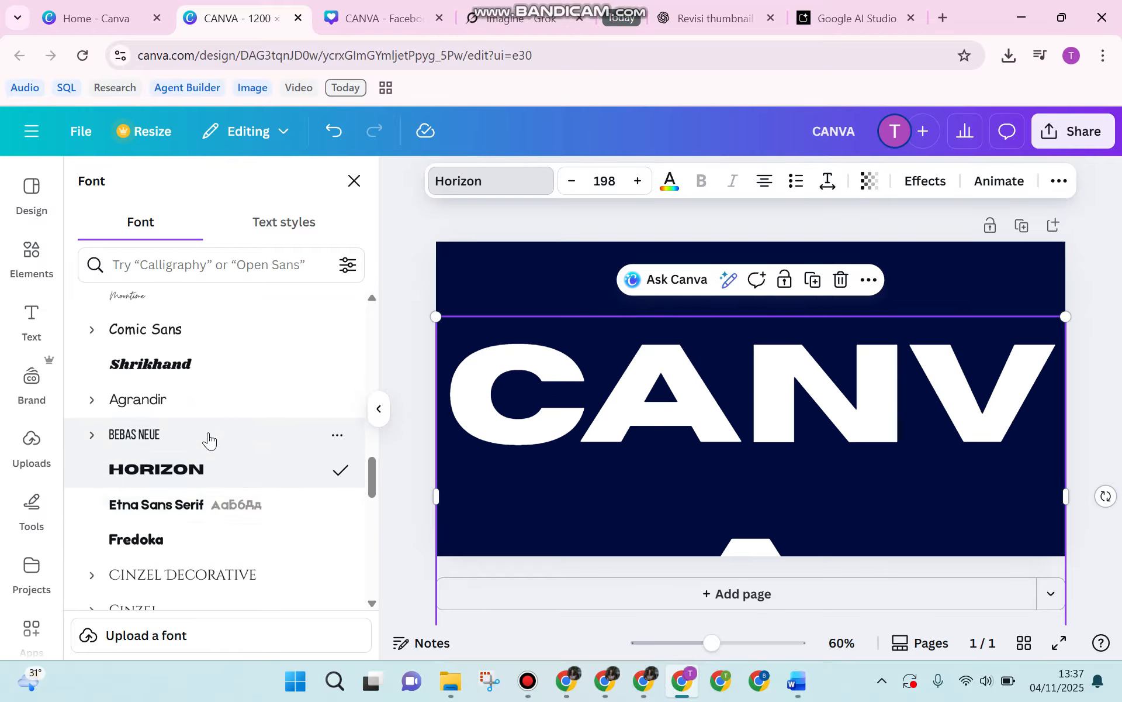
Step: Change the CANVA heading's font to Shrikhand and leave the heading selected
click(220, 368)
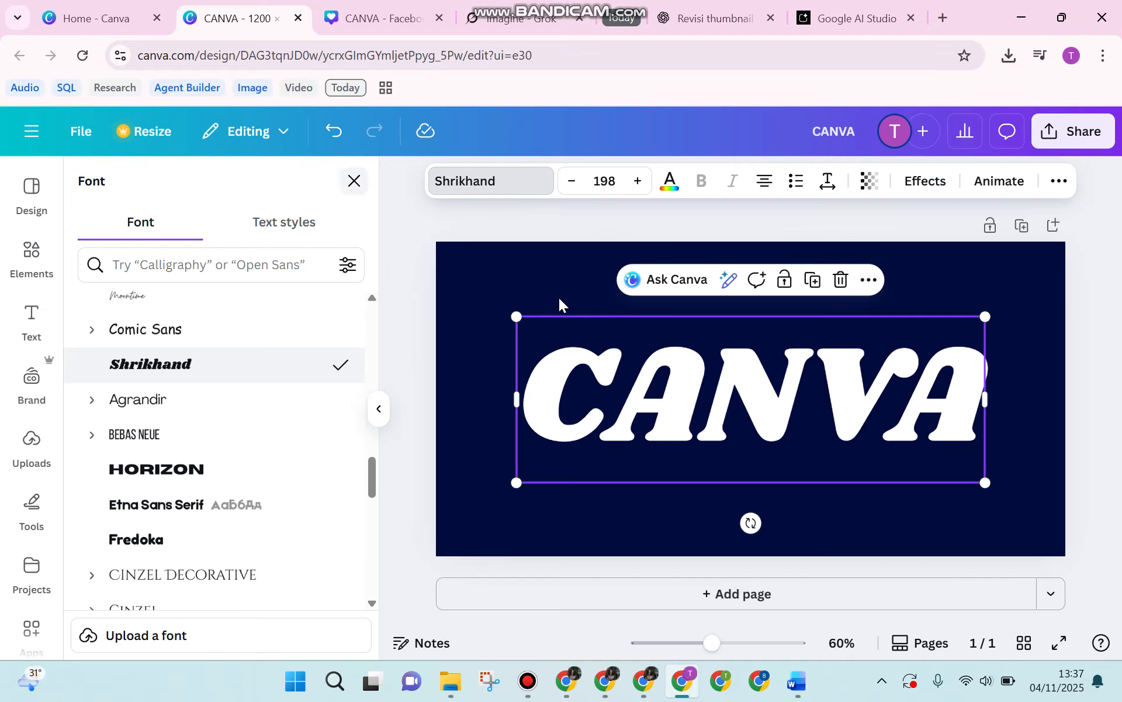
click(569, 272)
click(595, 338)
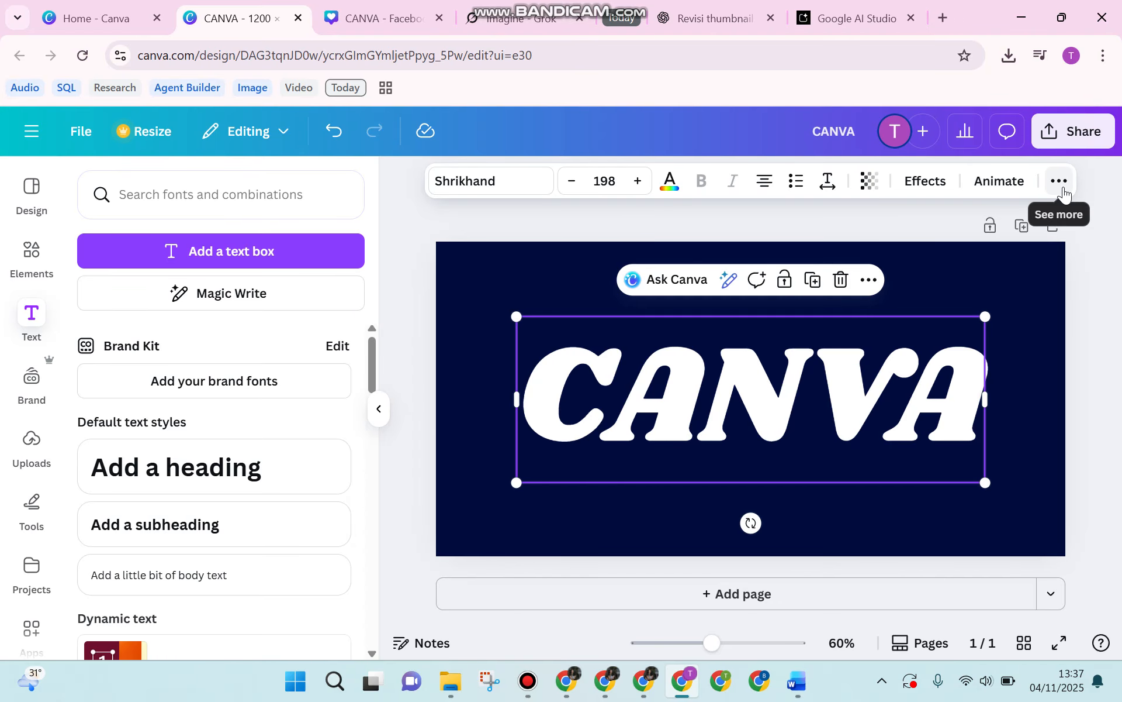
Step: Copy the finished CANVA design to the clipboard as an image through the sharing options
click(1056, 130)
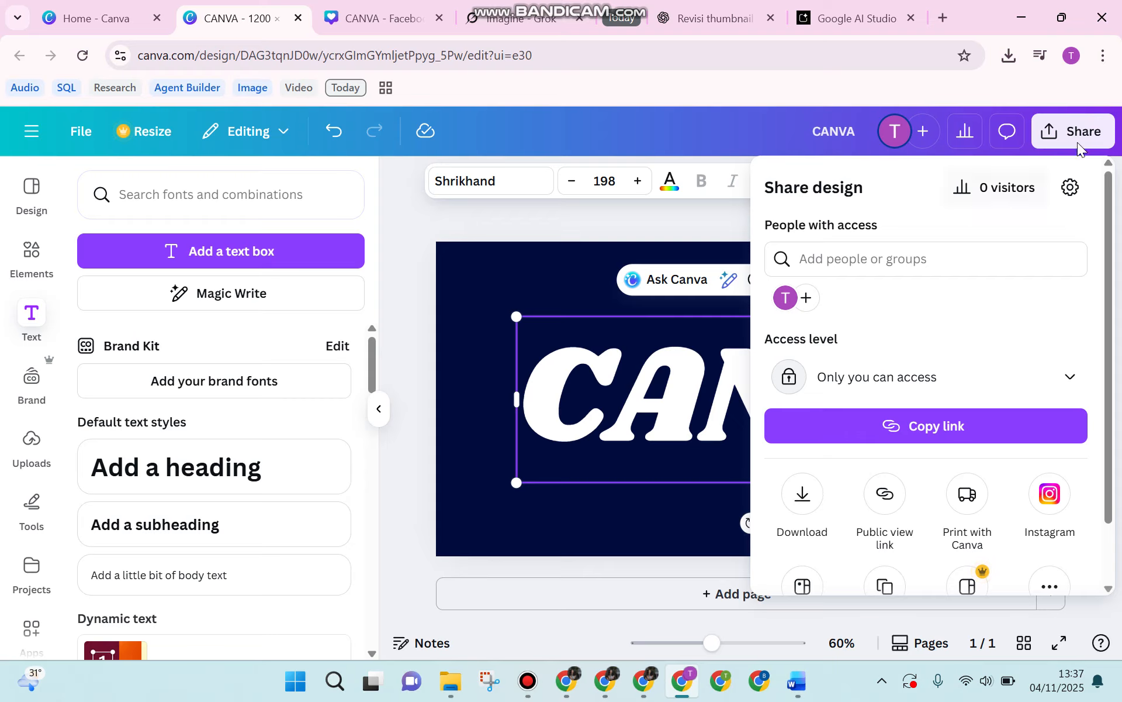
scroll(967, 368, down, 2)
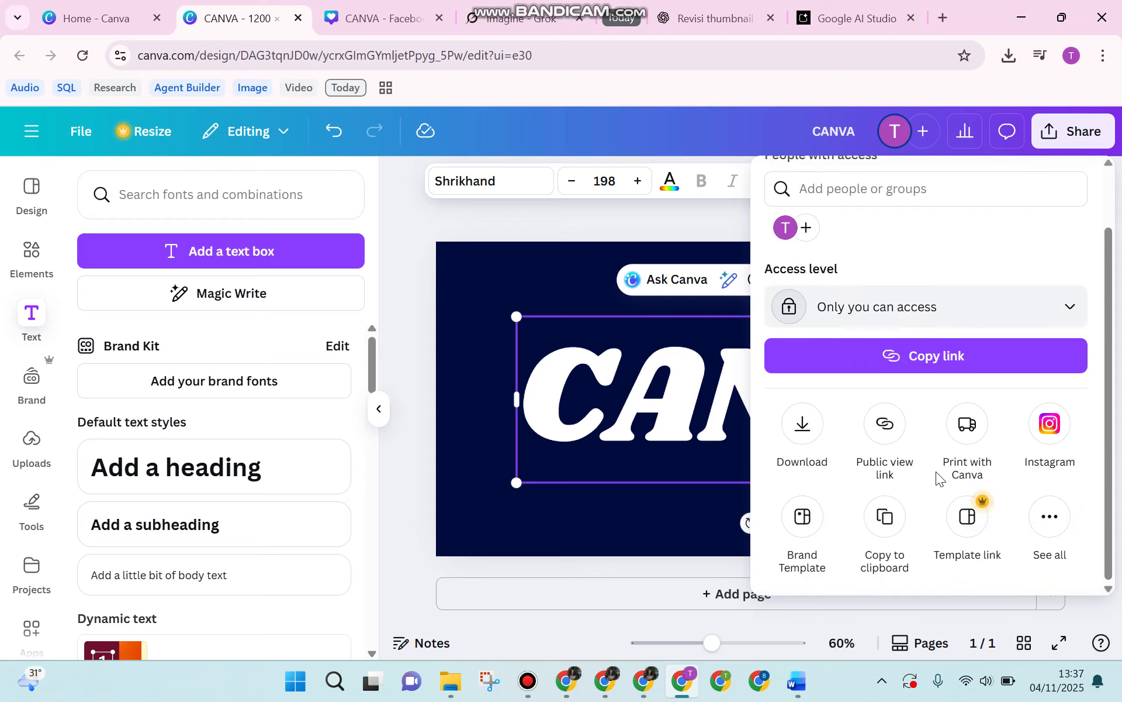
click(886, 517)
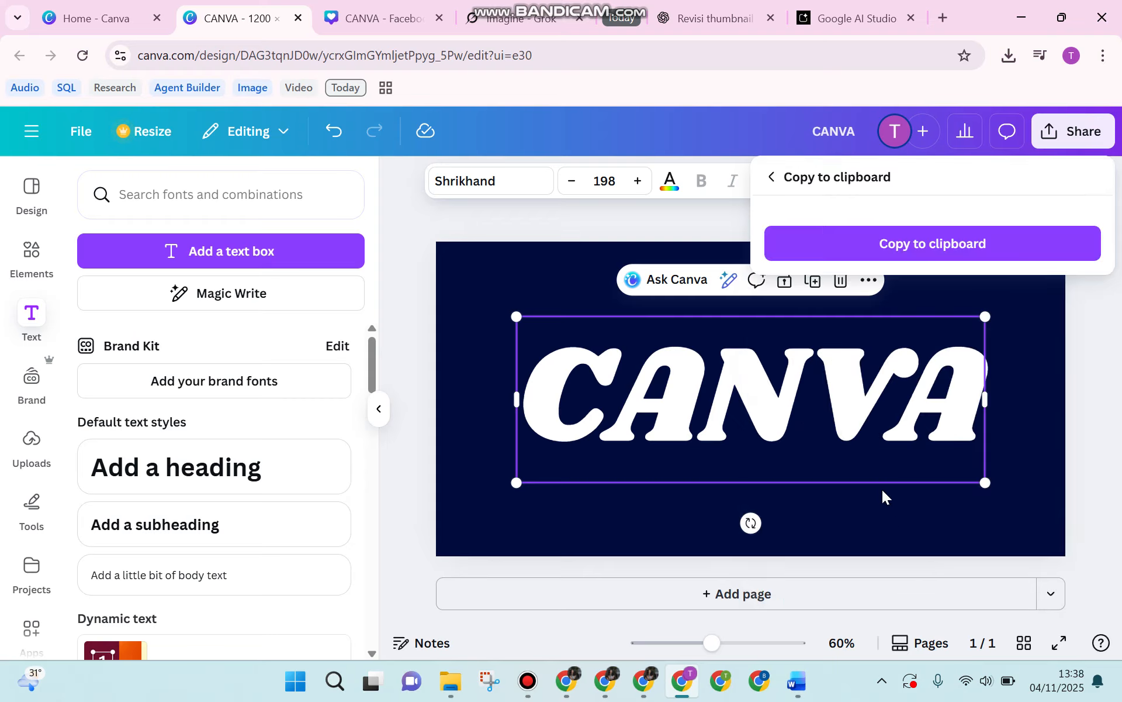
click(873, 245)
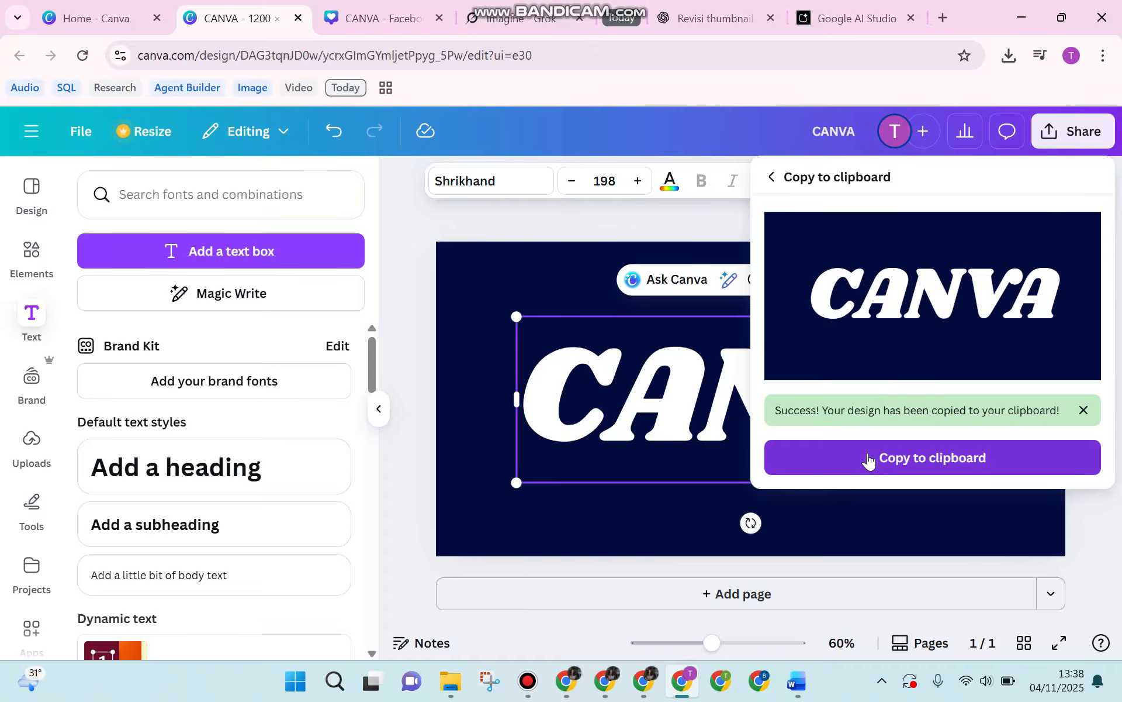
click(868, 459)
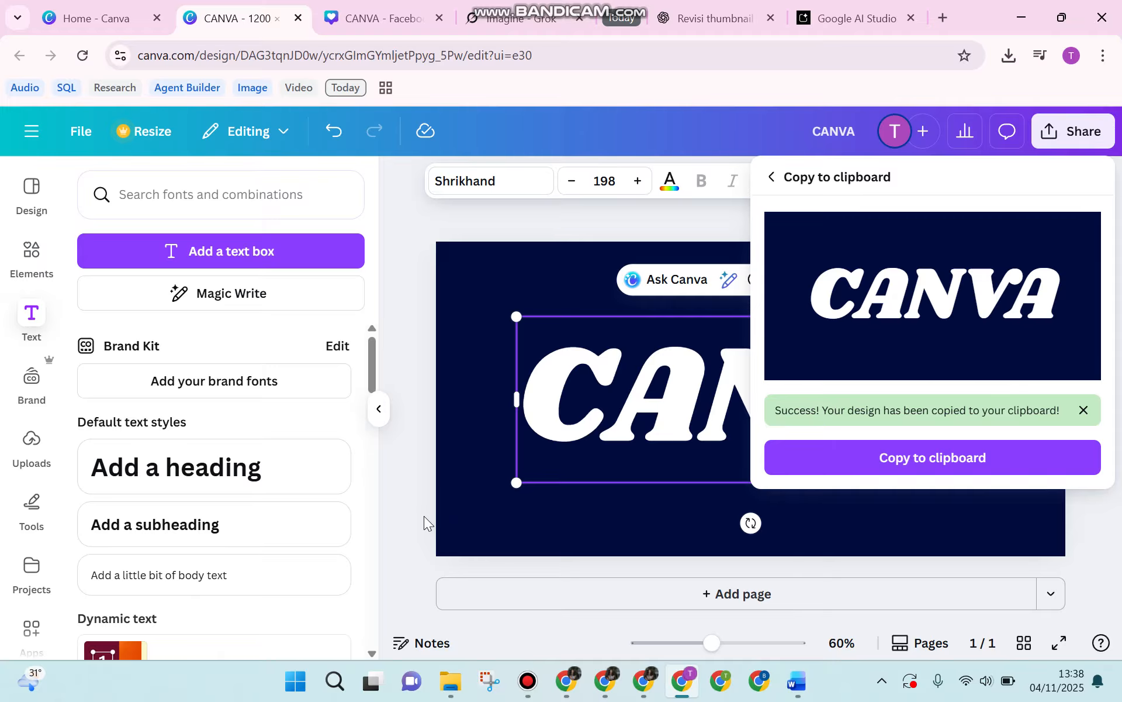
Step: Add a second page to the design and paste the copied white CANVA image onto it
key(Escape)
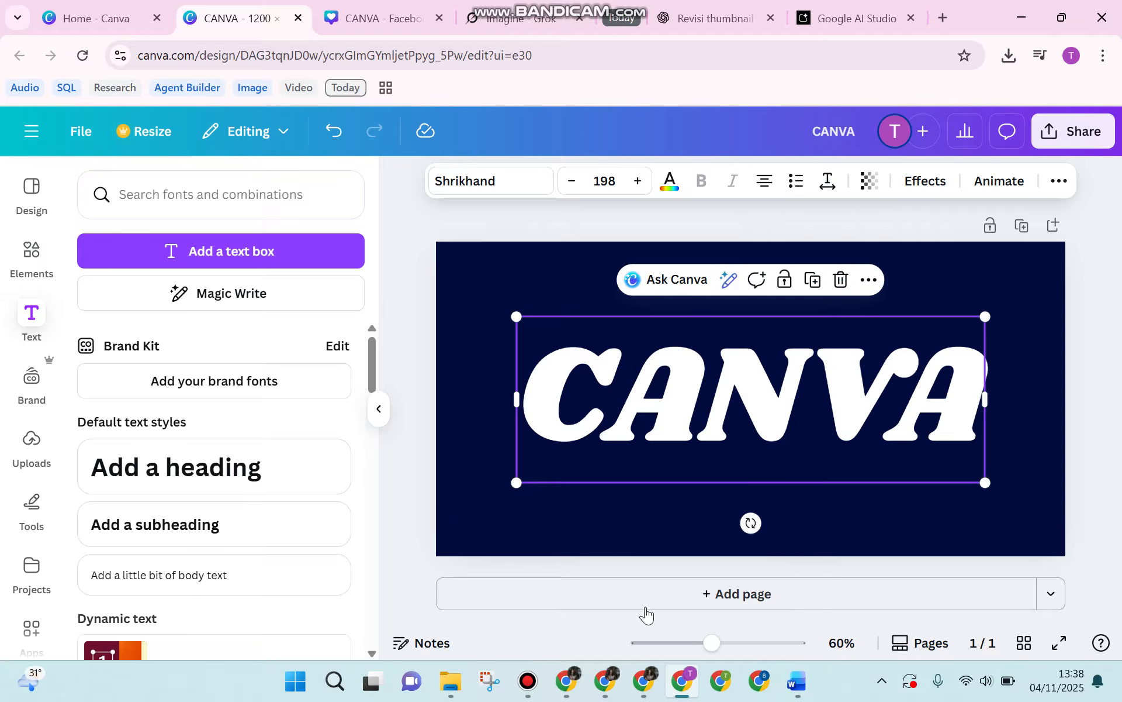
click(742, 594)
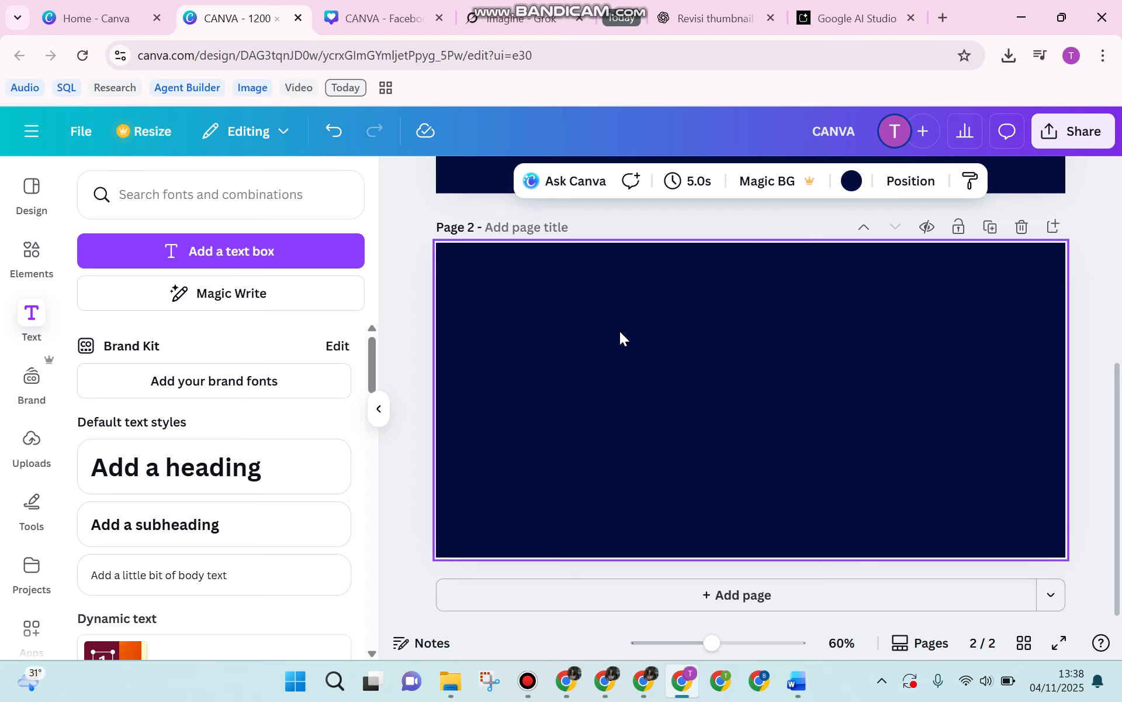
key(ctrl+v)
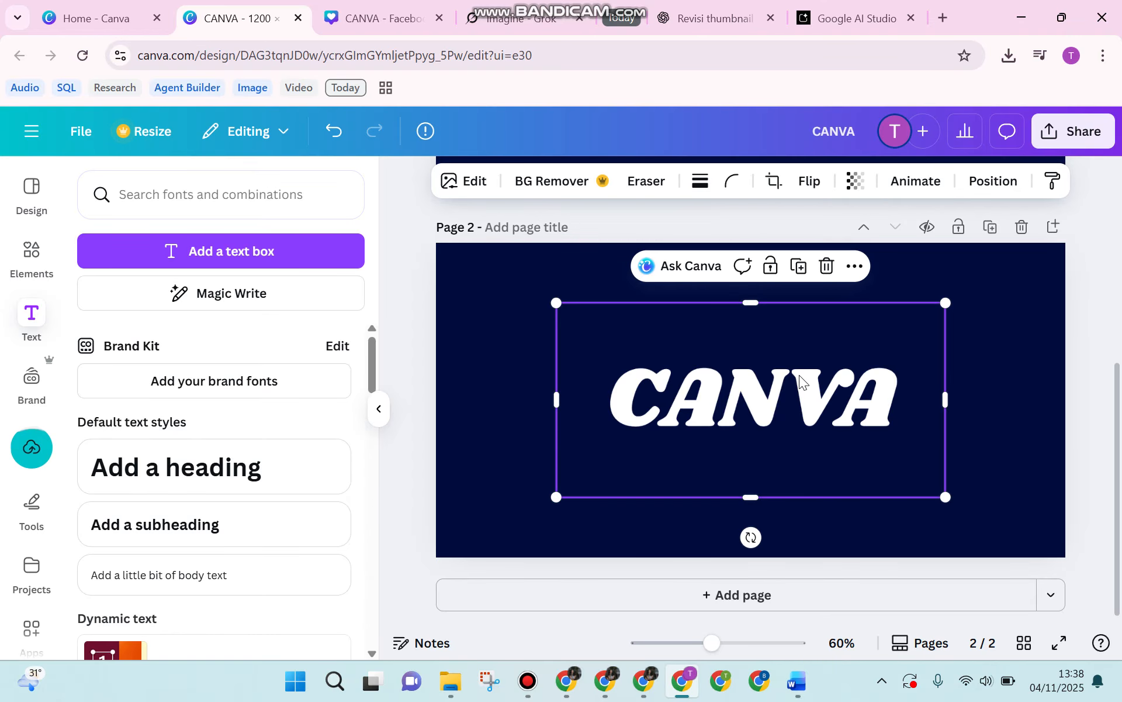
Step: Change the text color of the CANVA heading on page 1 to the solid Yellow #ffde59
scroll(812, 371, up, 5)
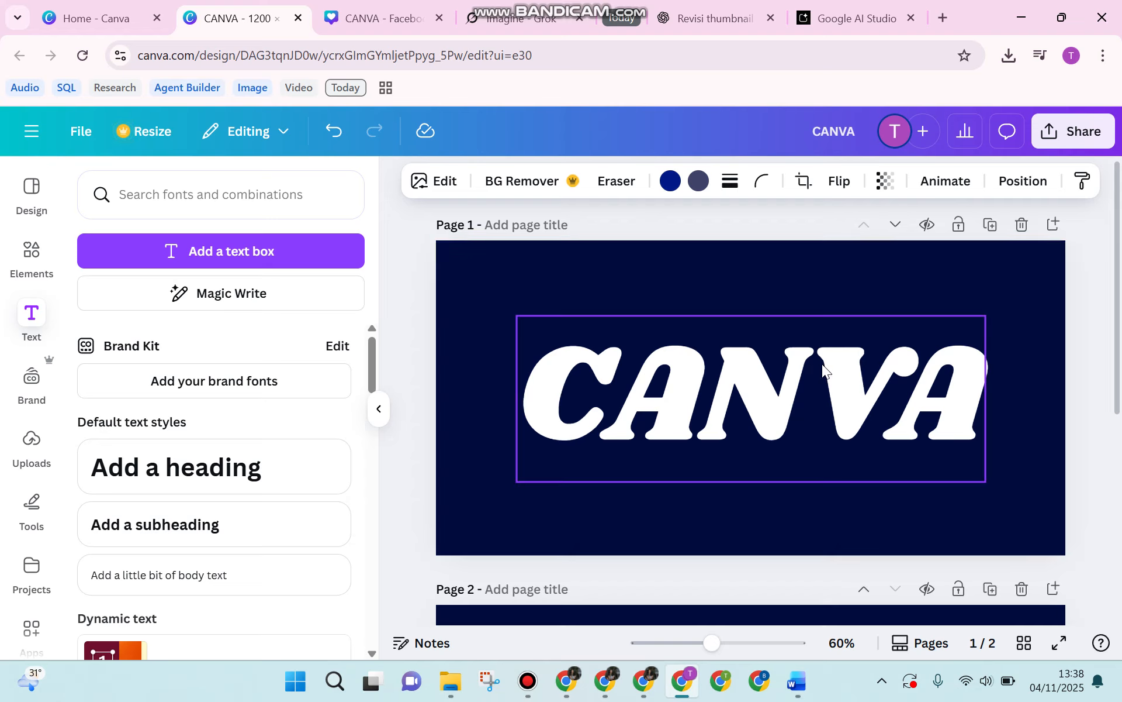
click(825, 371)
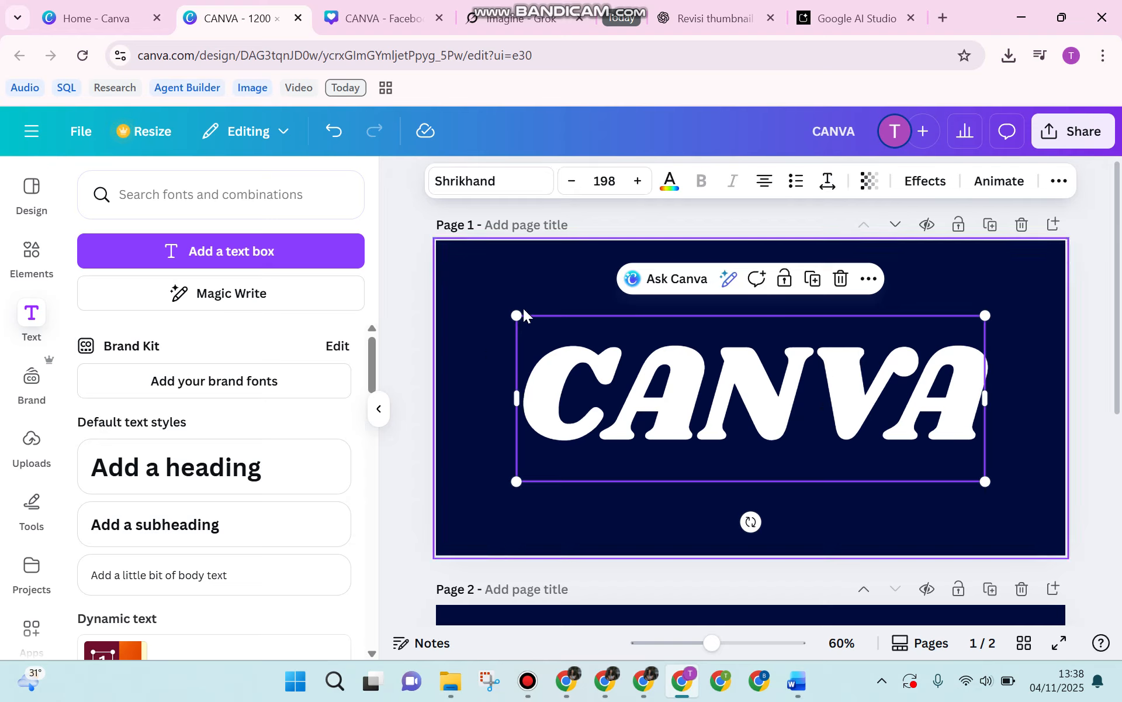
click(676, 183)
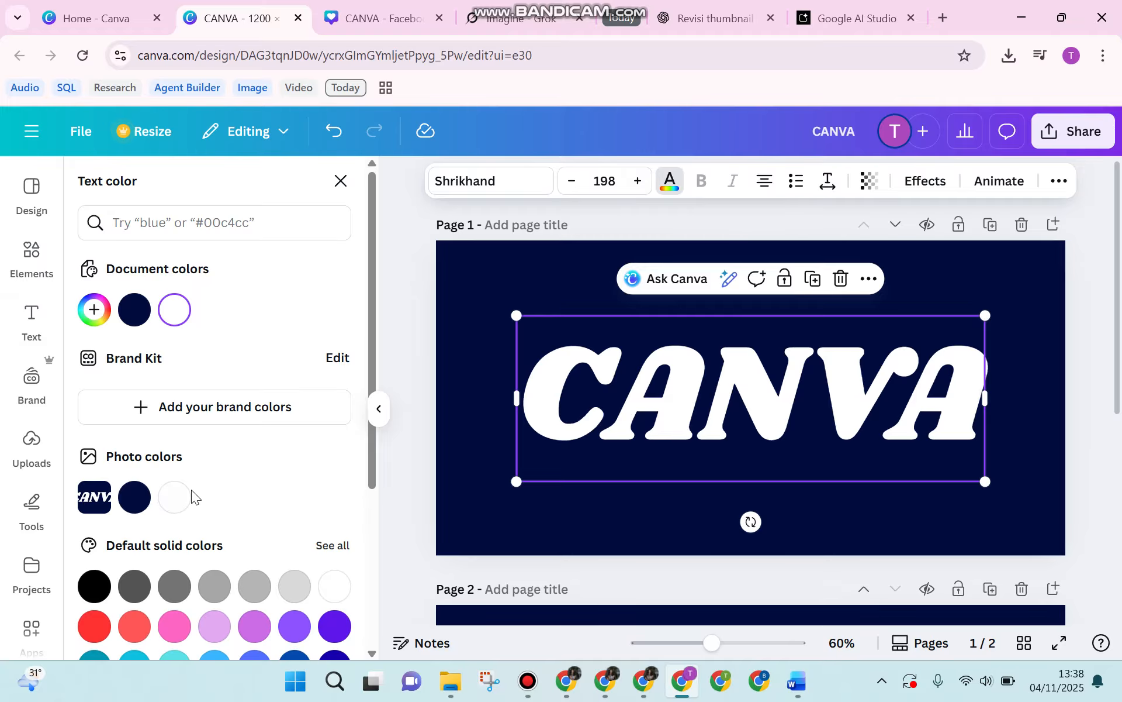
scroll(192, 490, down, 4)
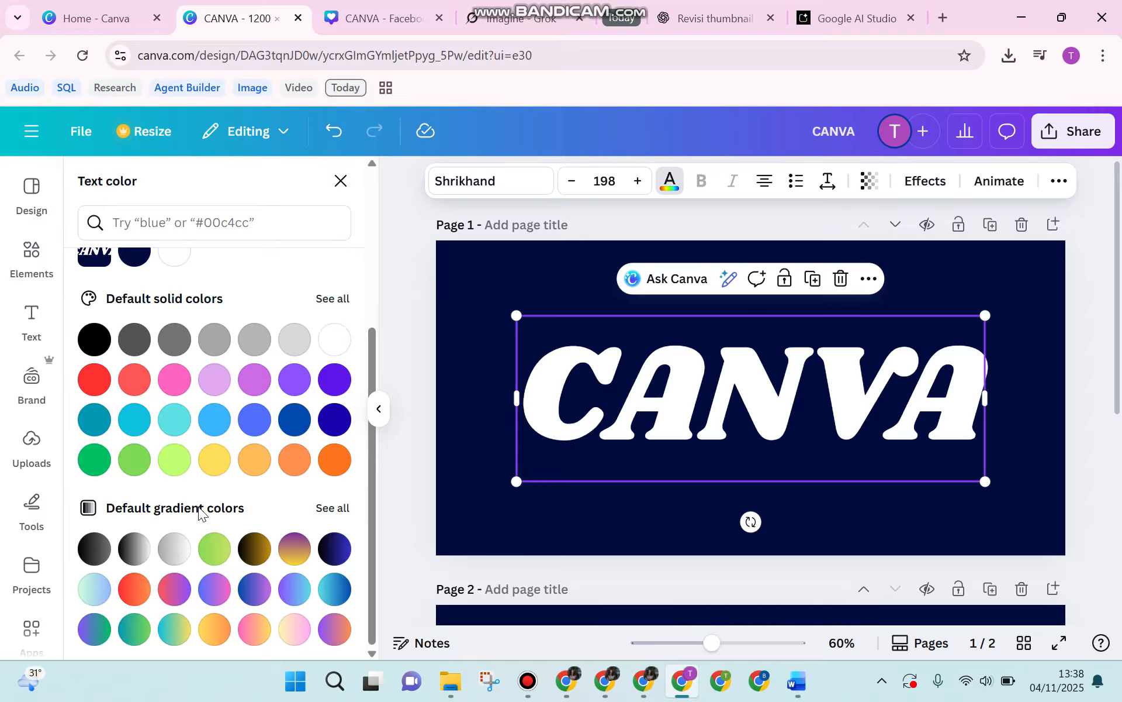
click(331, 299)
scroll(254, 582, down, 2)
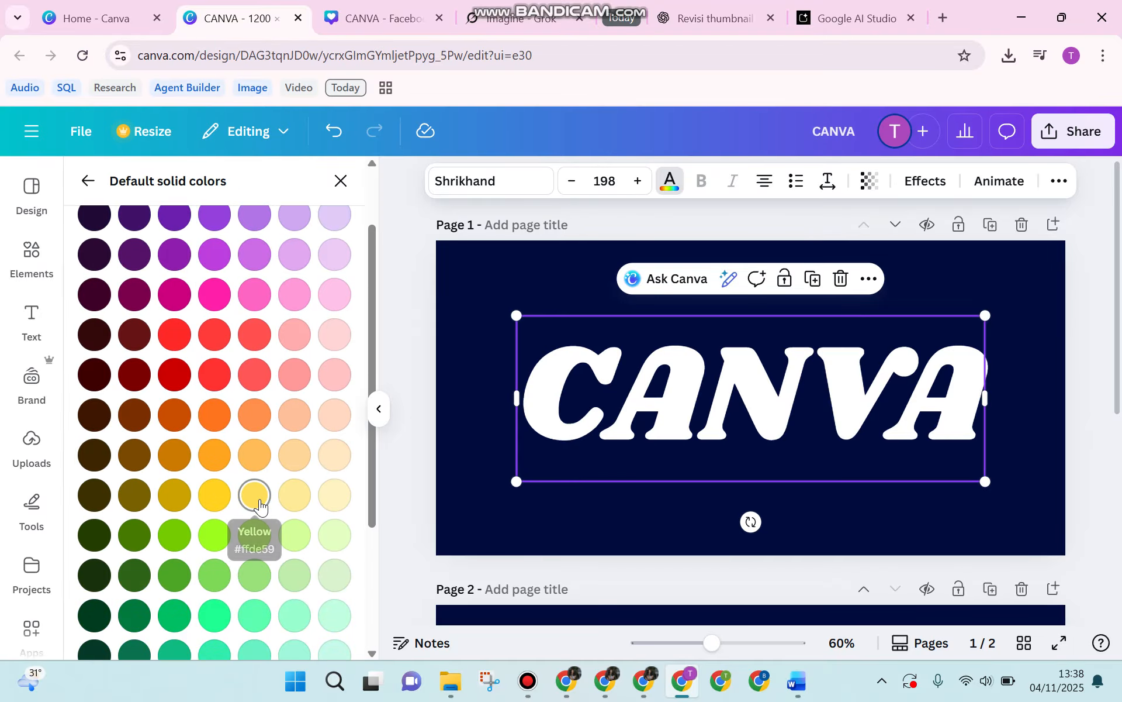
click(256, 498)
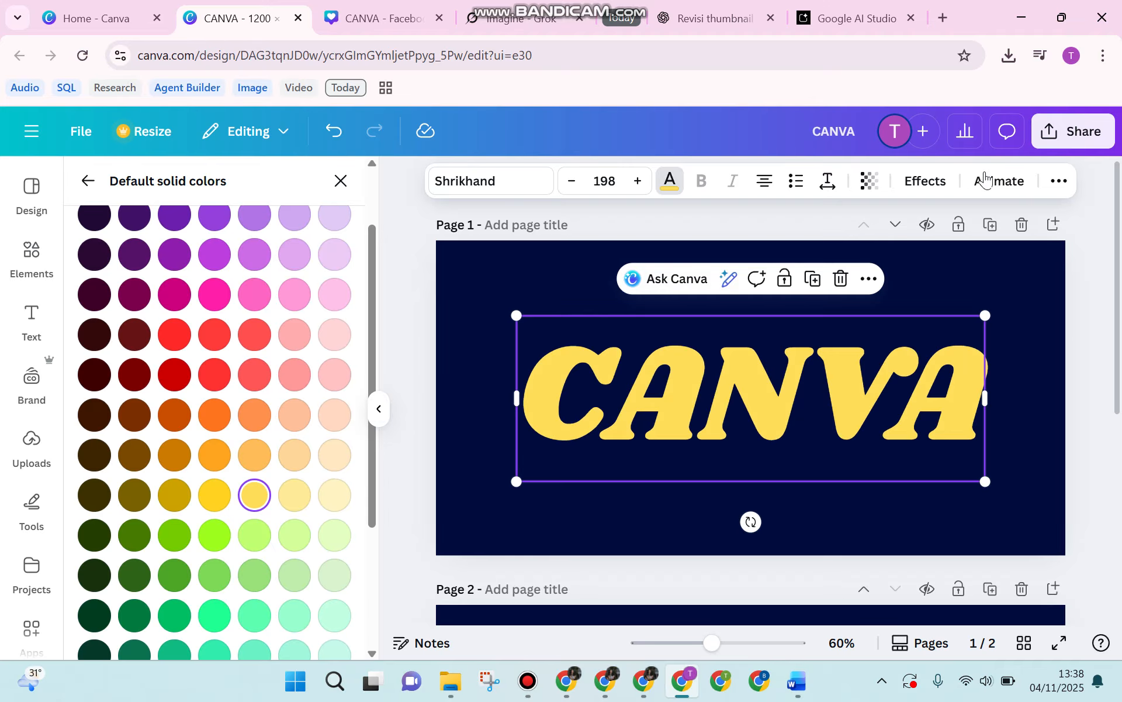
Step: Copy page 1 with the yellow CANVA heading to the clipboard as an image, then close the sharing options
click(1056, 131)
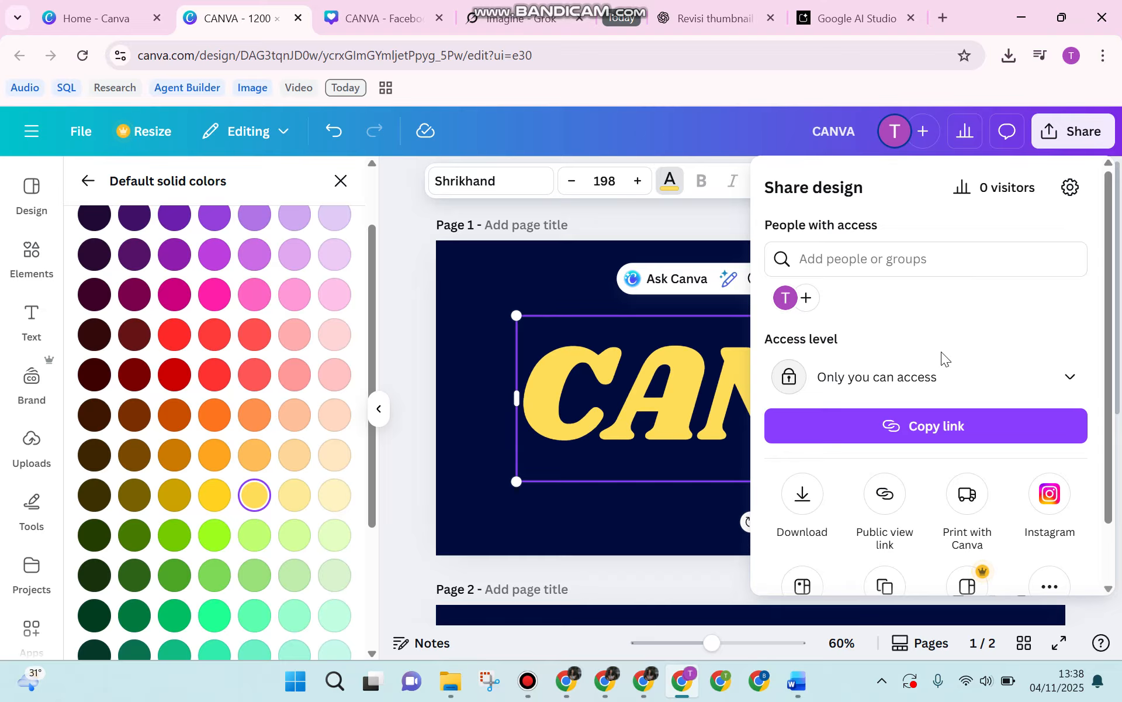
scroll(940, 359, down, 2)
click(884, 520)
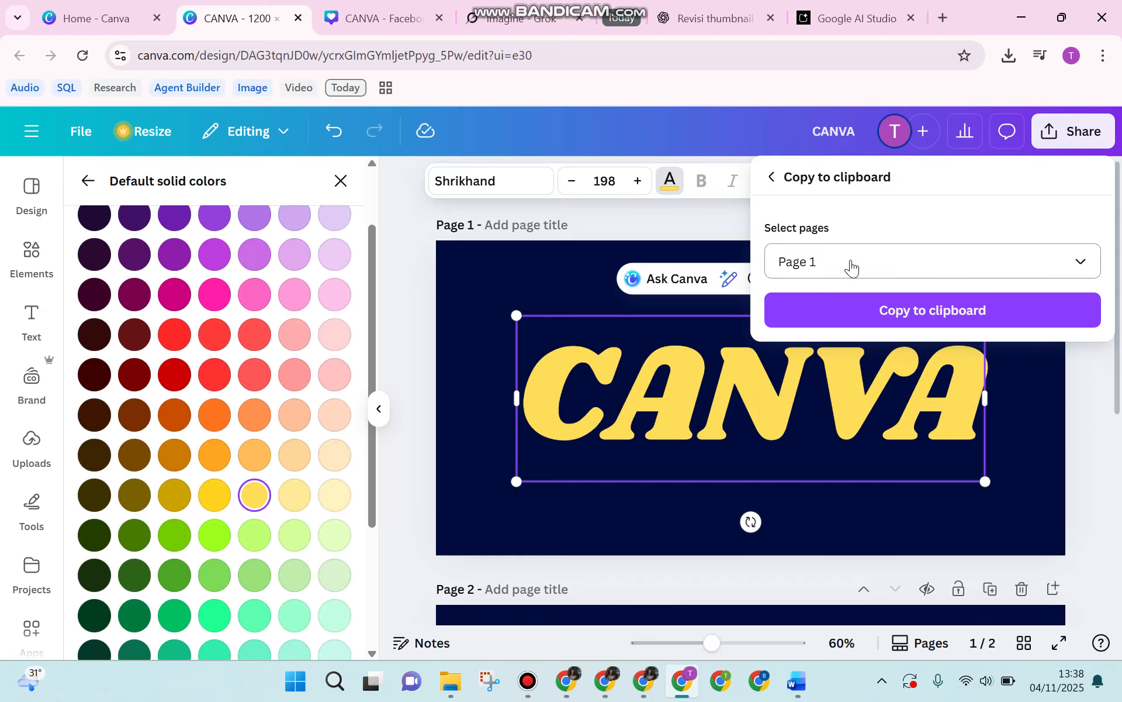
click(873, 305)
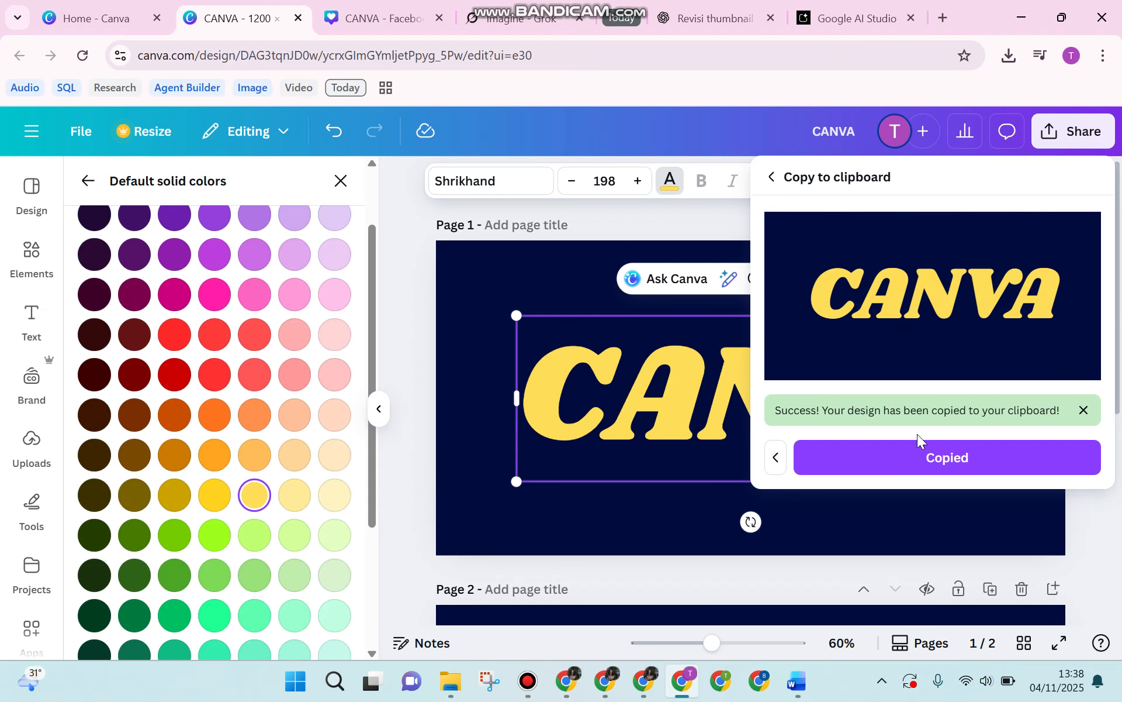
click(889, 461)
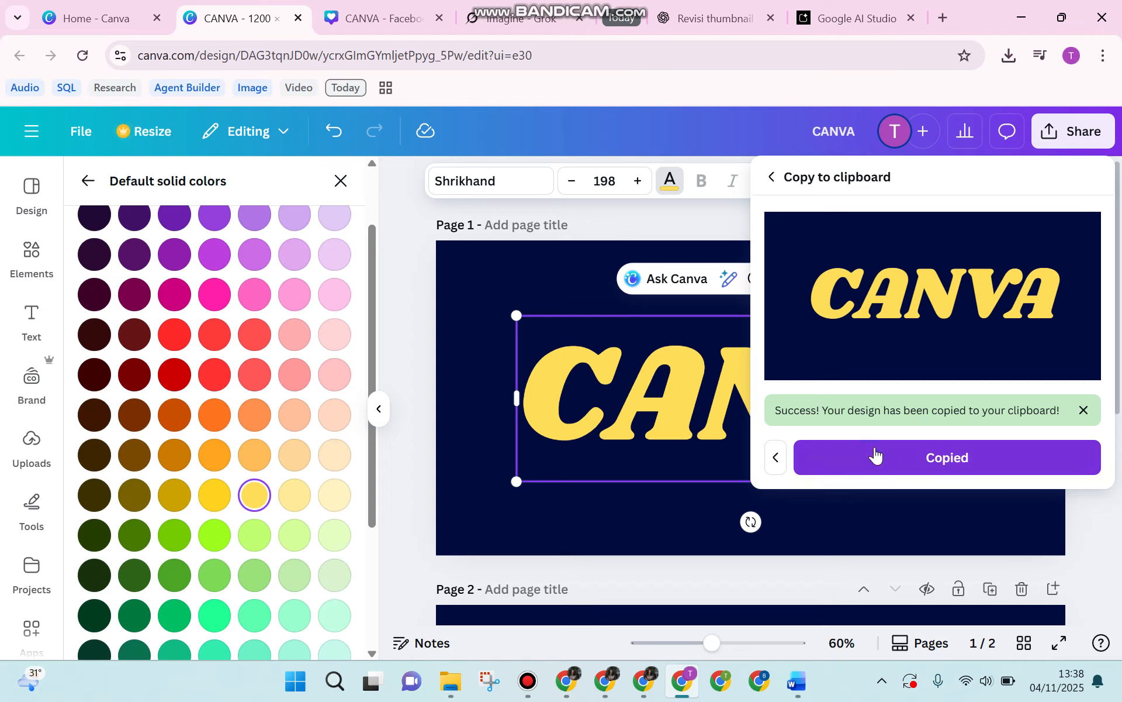
click(500, 270)
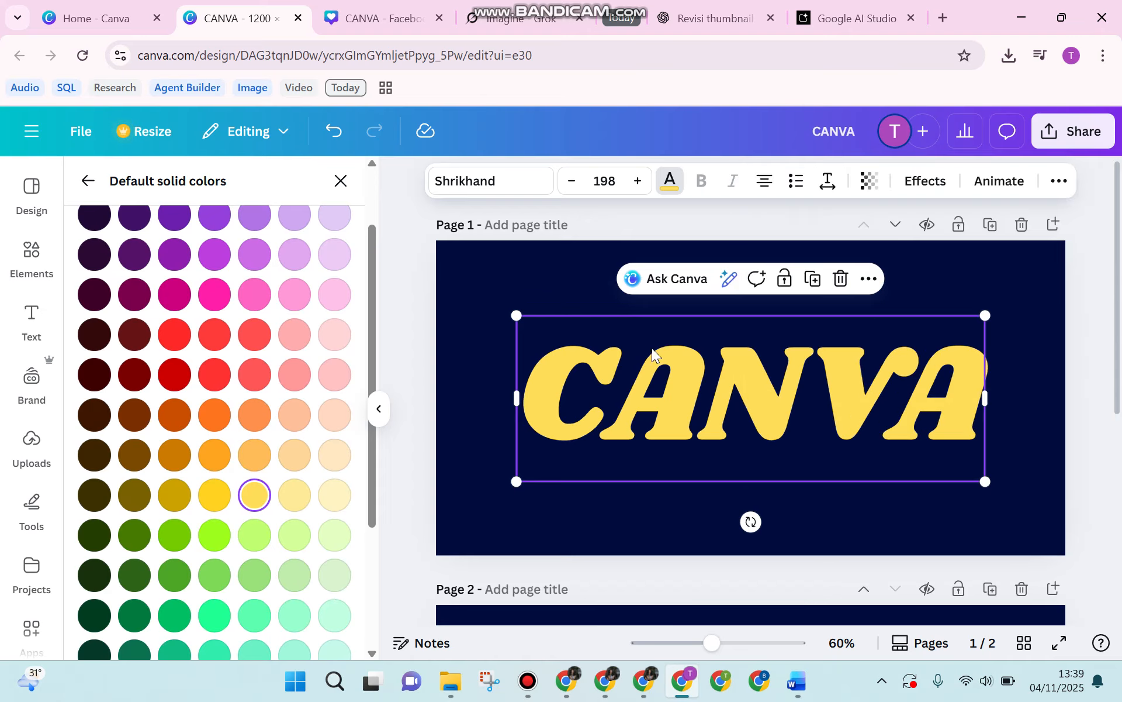
Step: Paste the yellow CANVA image onto page 2 and arrange it over the white CANVA image at the page's center
scroll(775, 388, down, 5)
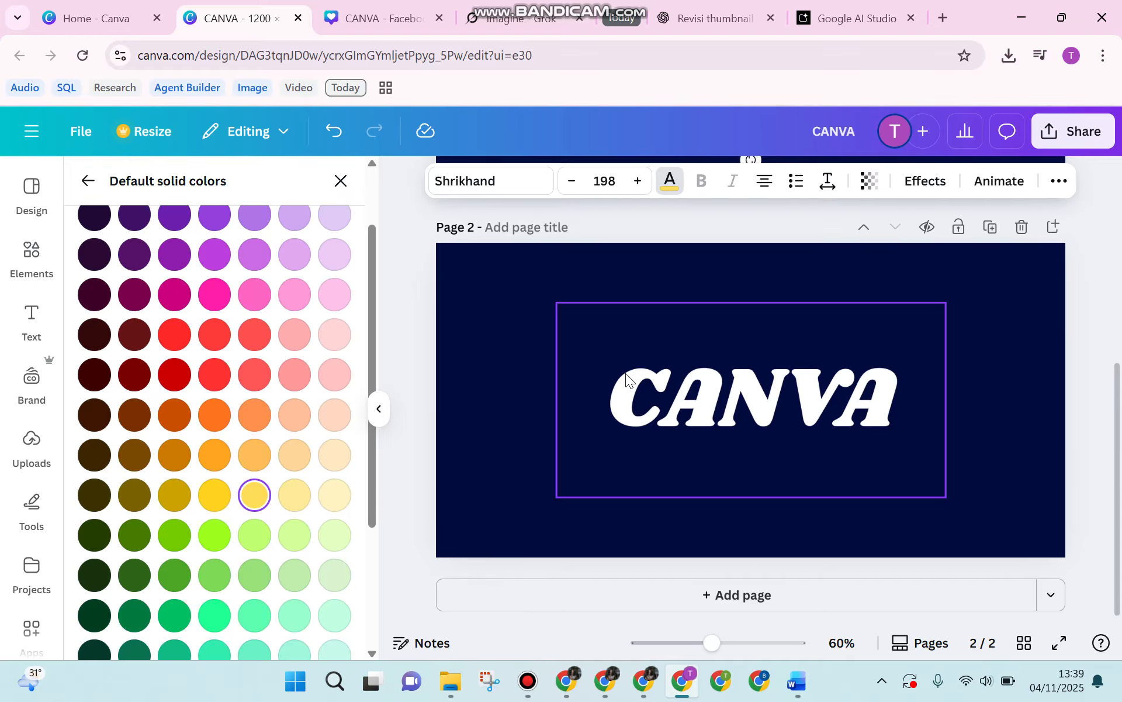
key(ctrl+v)
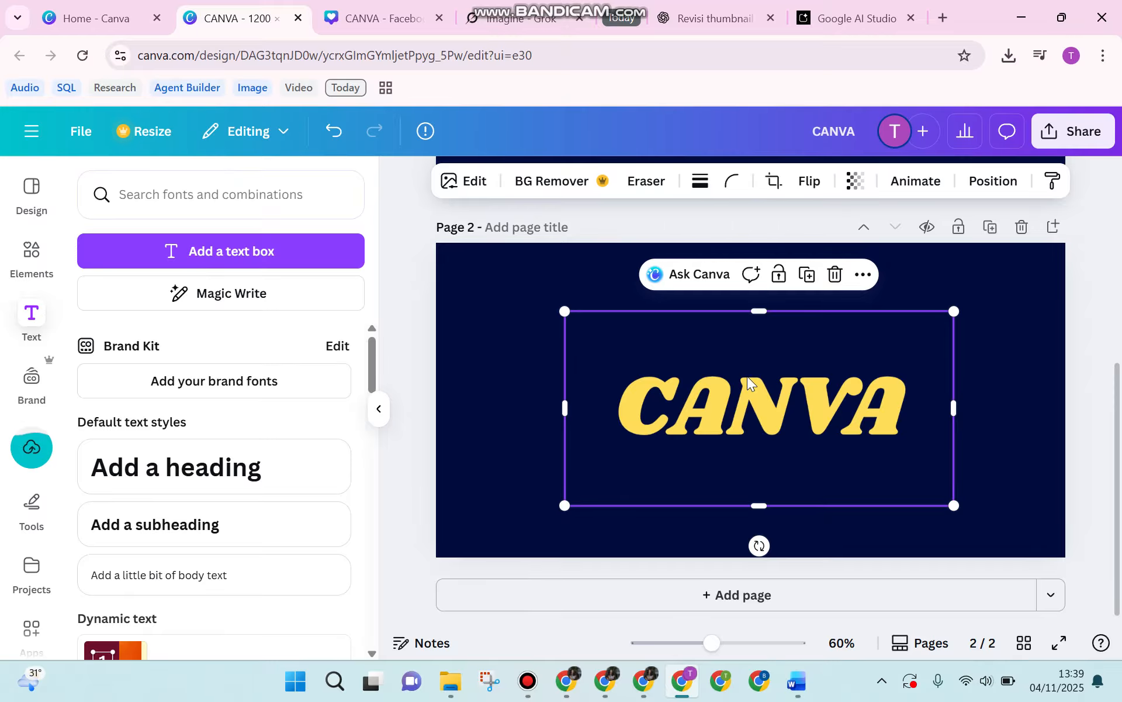
drag(759, 384, 634, 376)
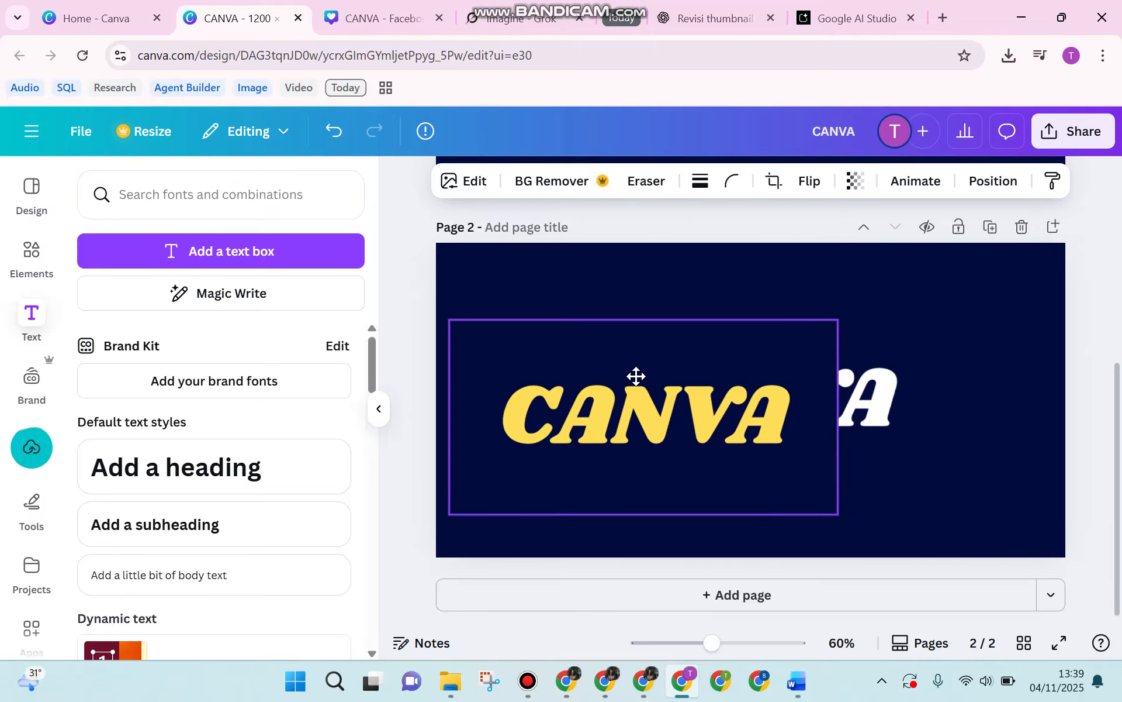
click(901, 388)
drag(902, 390, 920, 391)
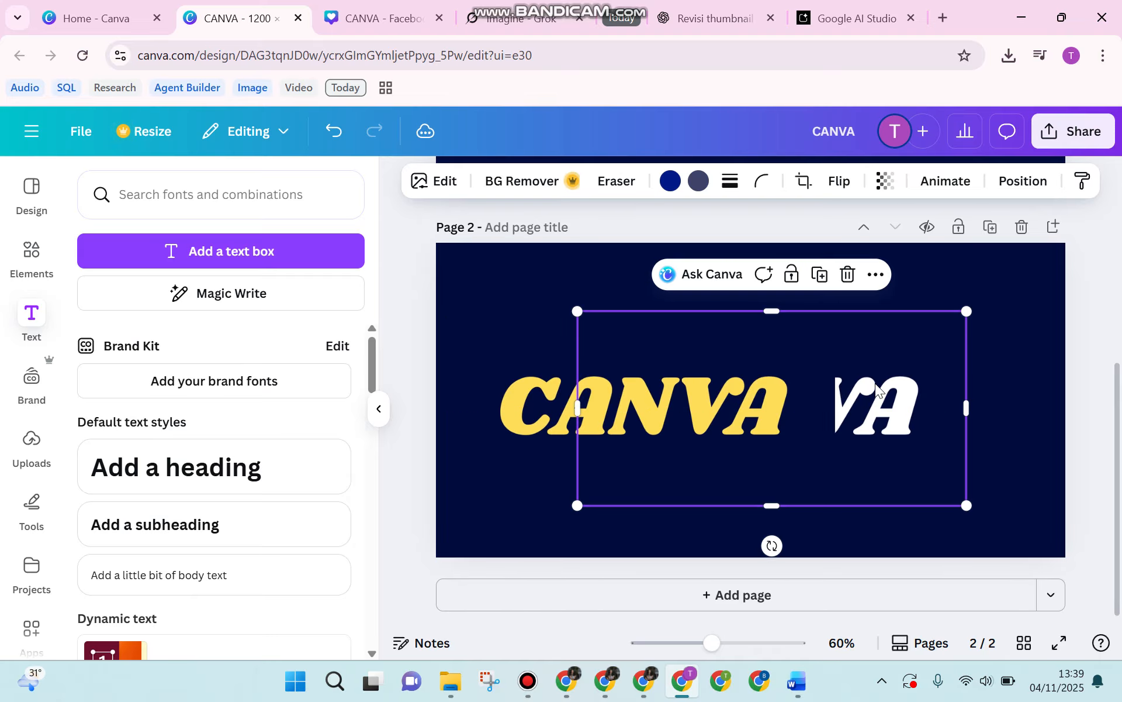
click(513, 395)
drag(514, 395, 622, 397)
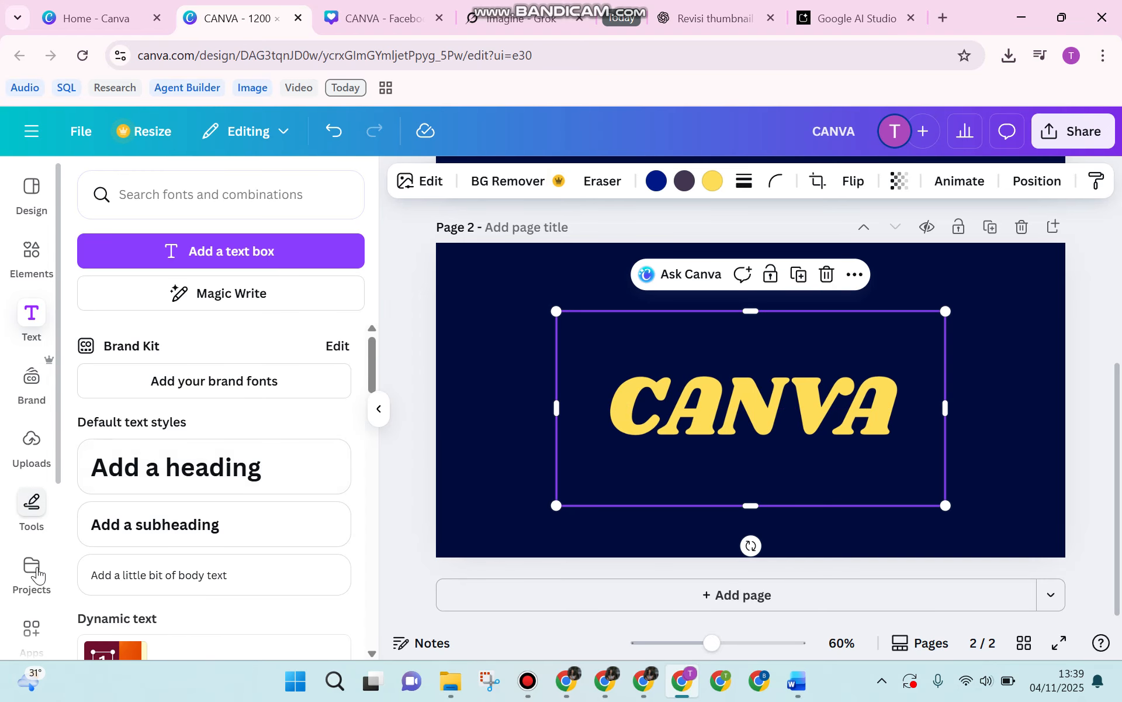
Step: Search the Canva apps for Image Blender and open that app for the yellow CANVA image
scroll(32, 515, down, 3)
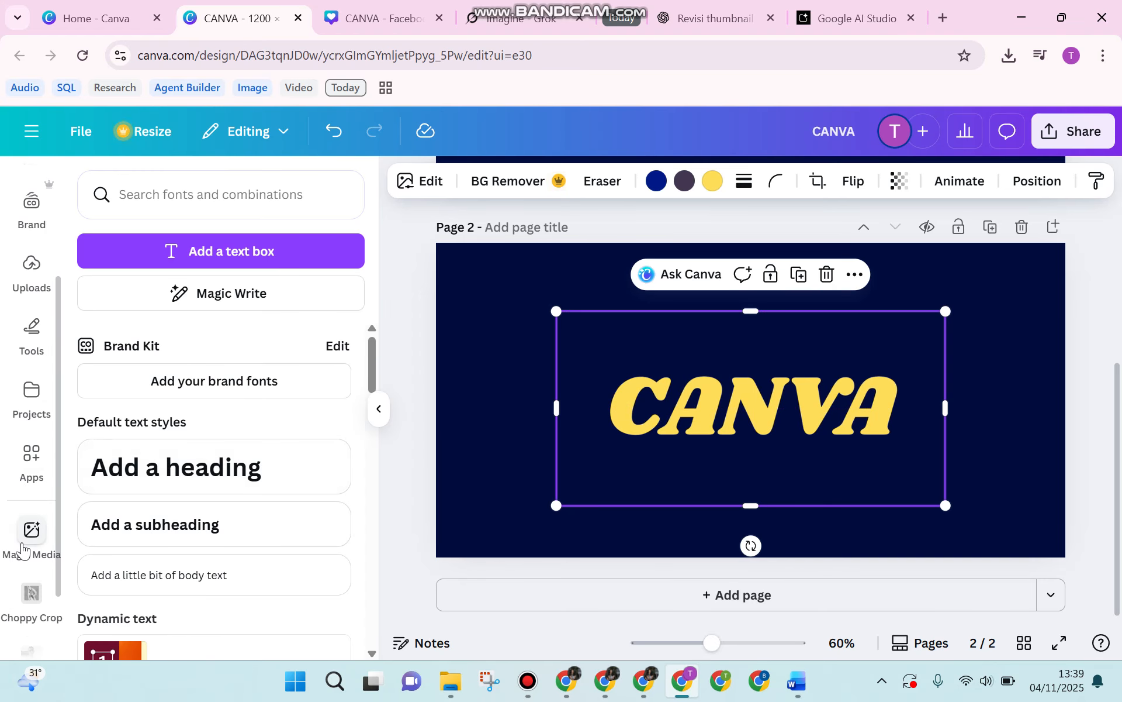
click(33, 465)
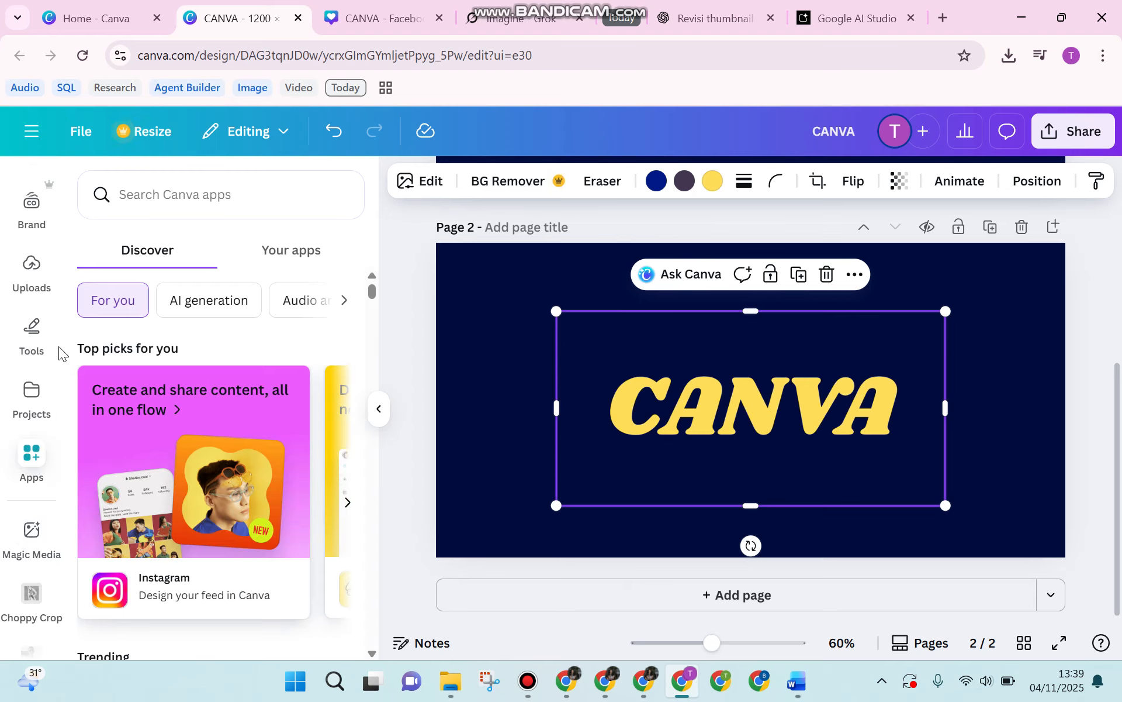
scroll(17, 526, down, 2)
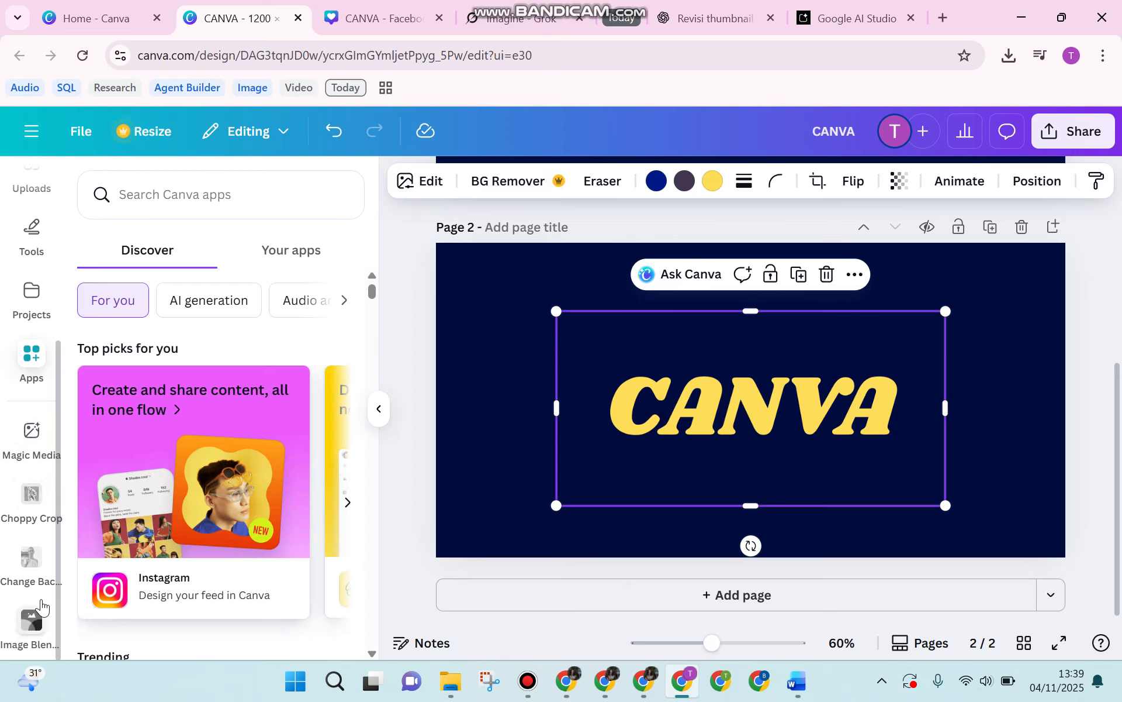
click(179, 205)
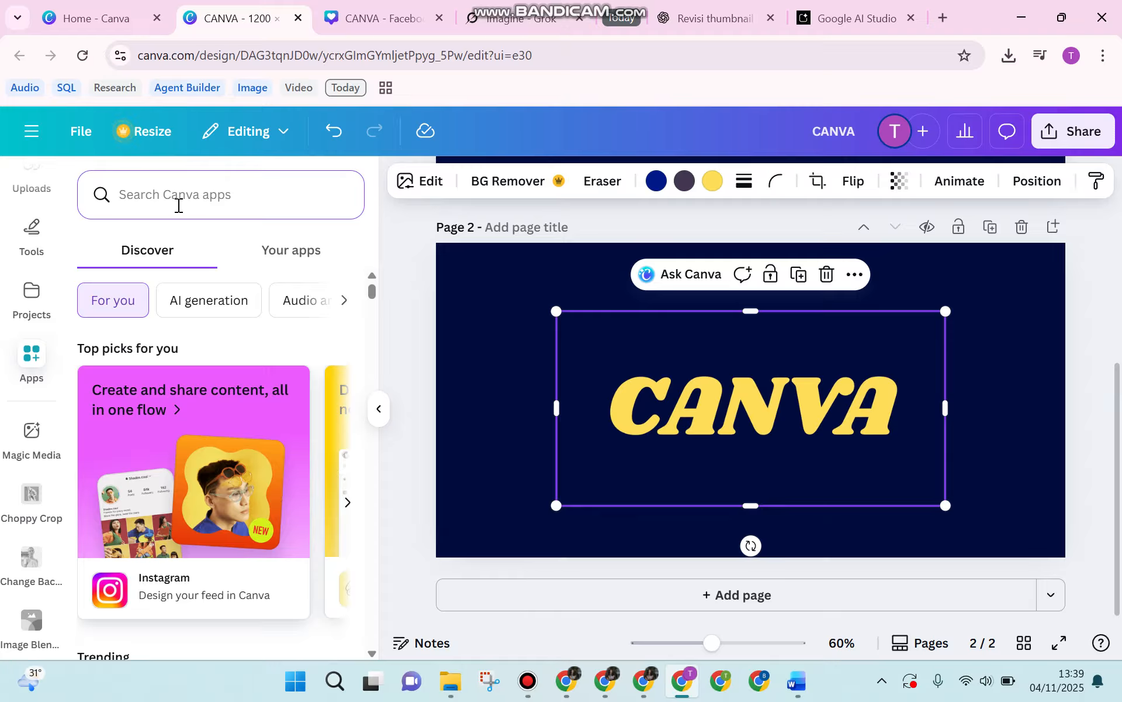
text(imah)
key(BackSpace)
text(g)
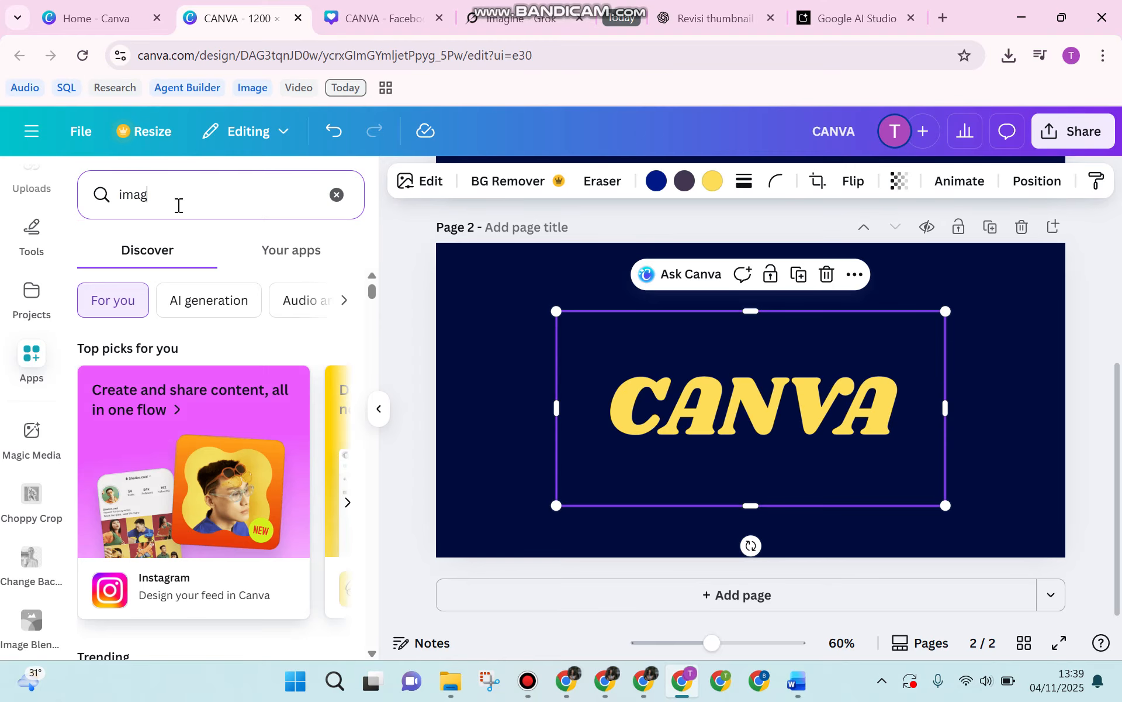
text(e blender)
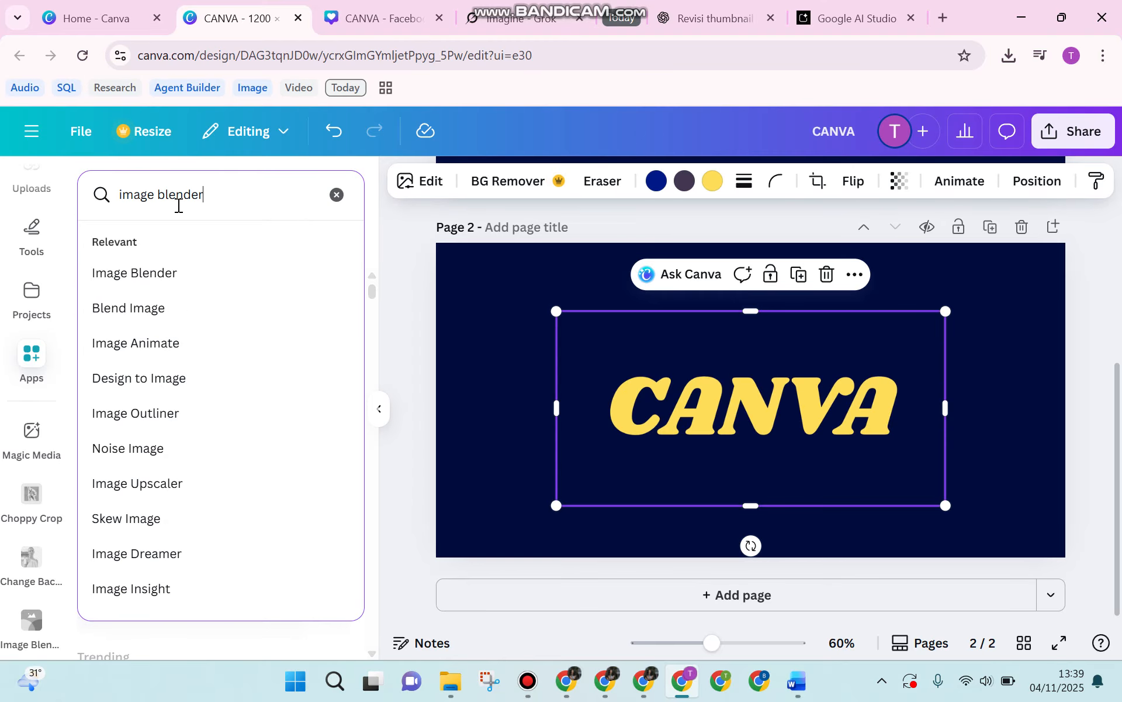
click(134, 271)
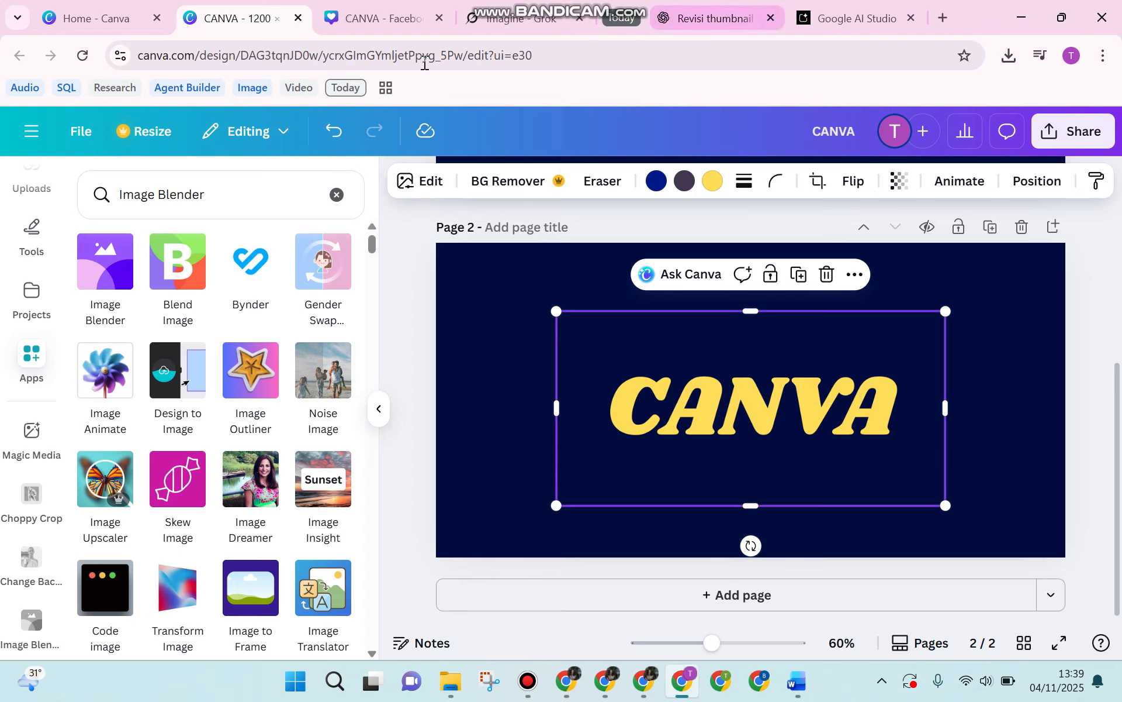
click(108, 257)
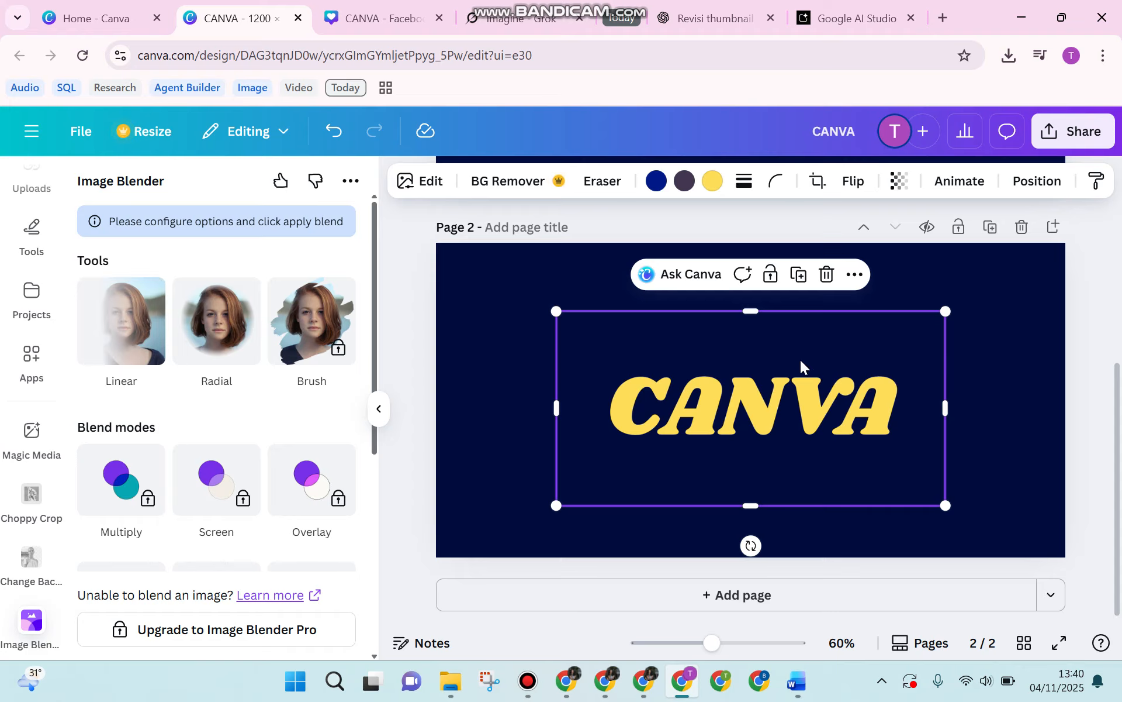
Step: Try the Linear blend, leave it, and move the yellow CANVA image exactly over the white one
click(102, 310)
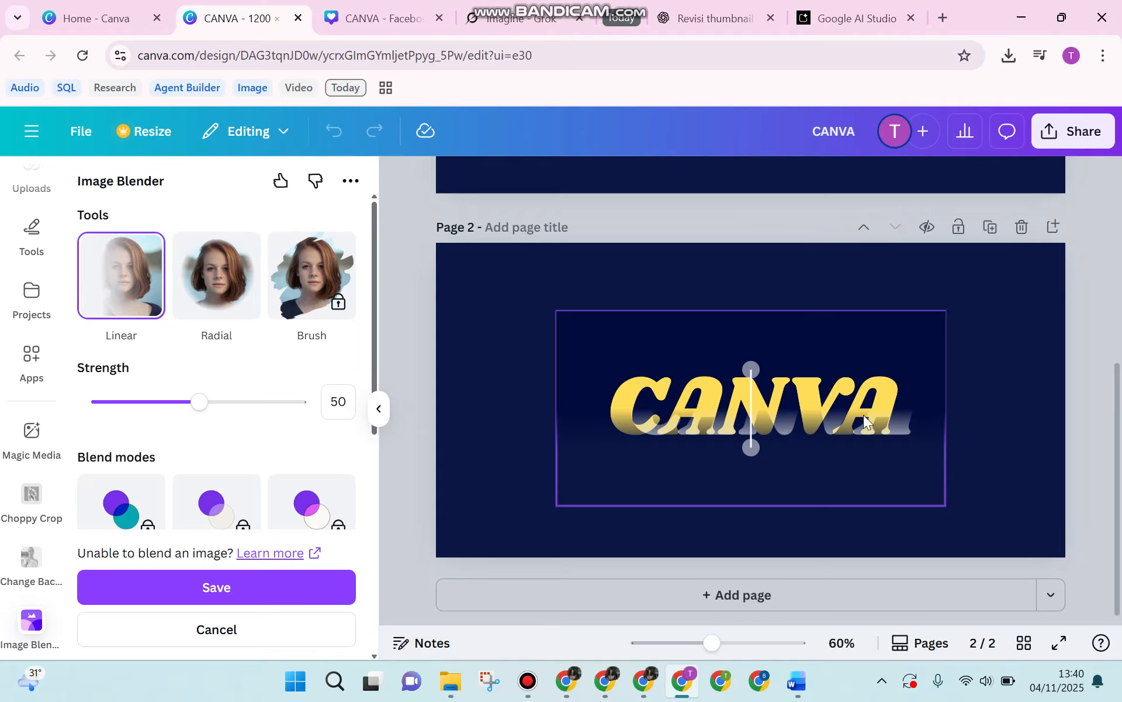
click(377, 412)
mouse_move(689, 451)
mouse_down()
mouse_move(624, 446)
mouse_move(732, 443)
mouse_move(692, 431)
mouse_up()
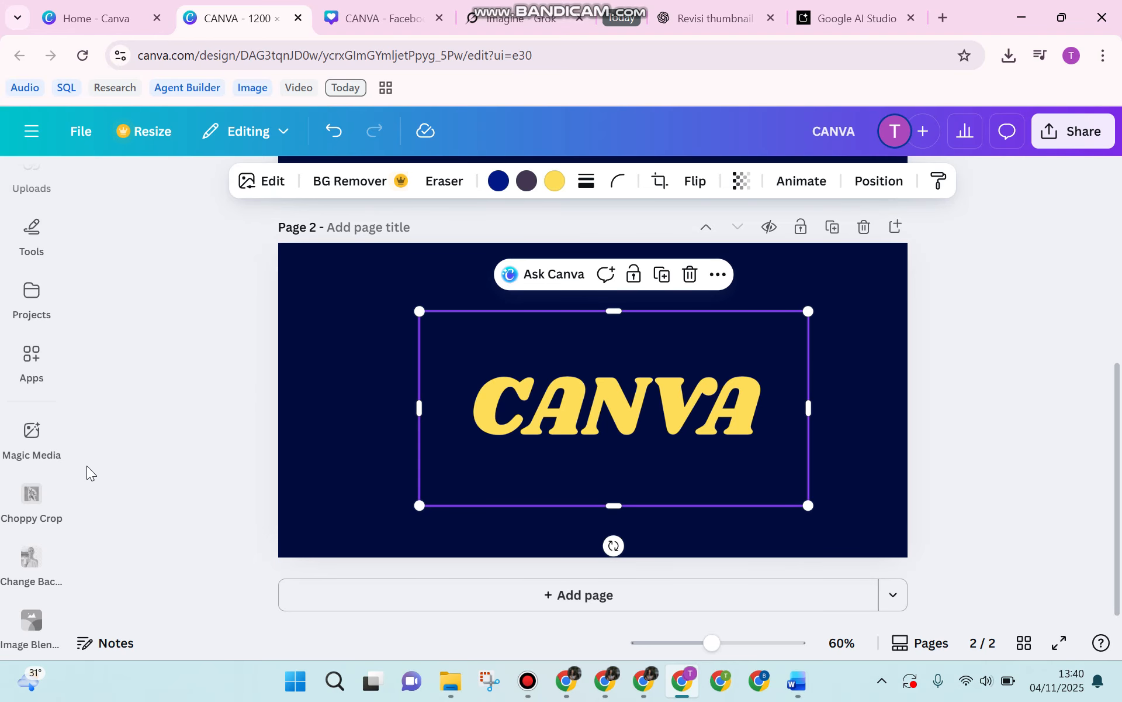
Step: Reopen Image Blender, try the Radial blend, and set a Linear blend on the yellow CANVA image with a shortened vertical fade
click(32, 621)
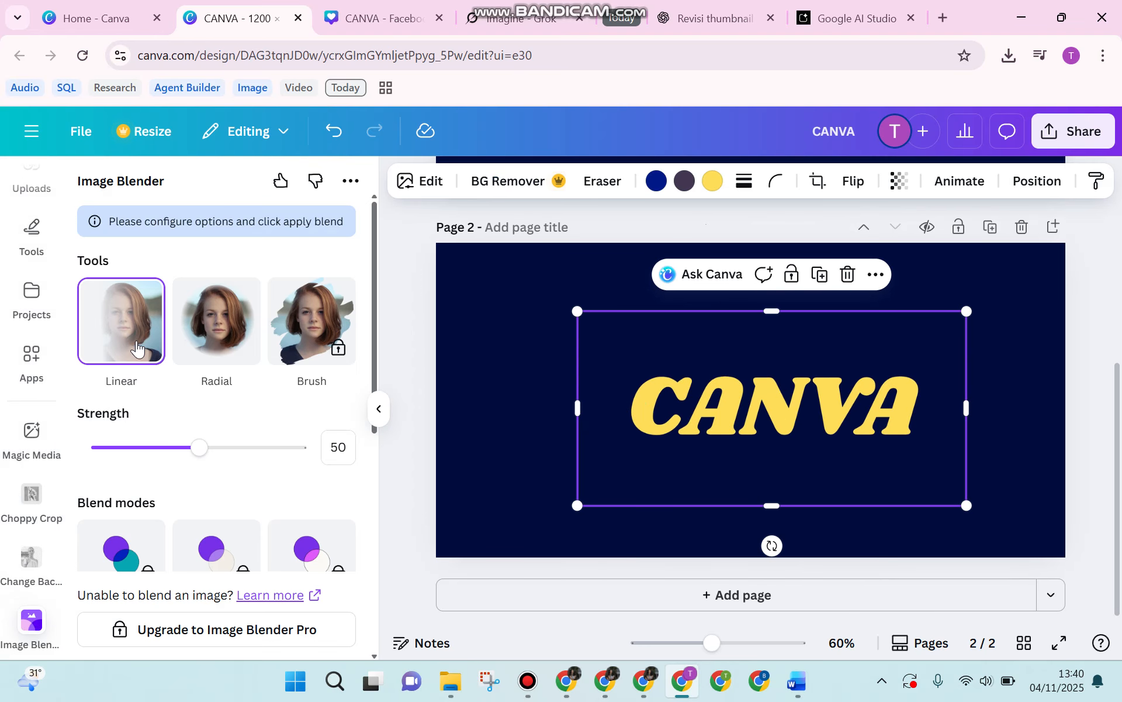
click(237, 316)
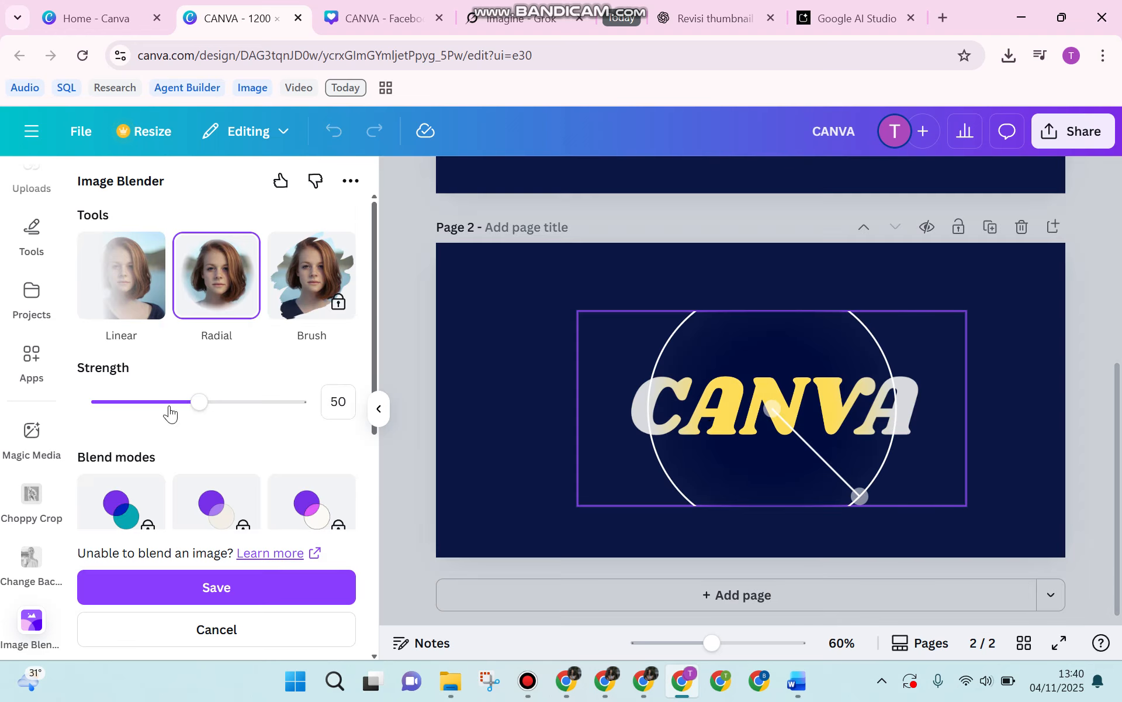
click(140, 282)
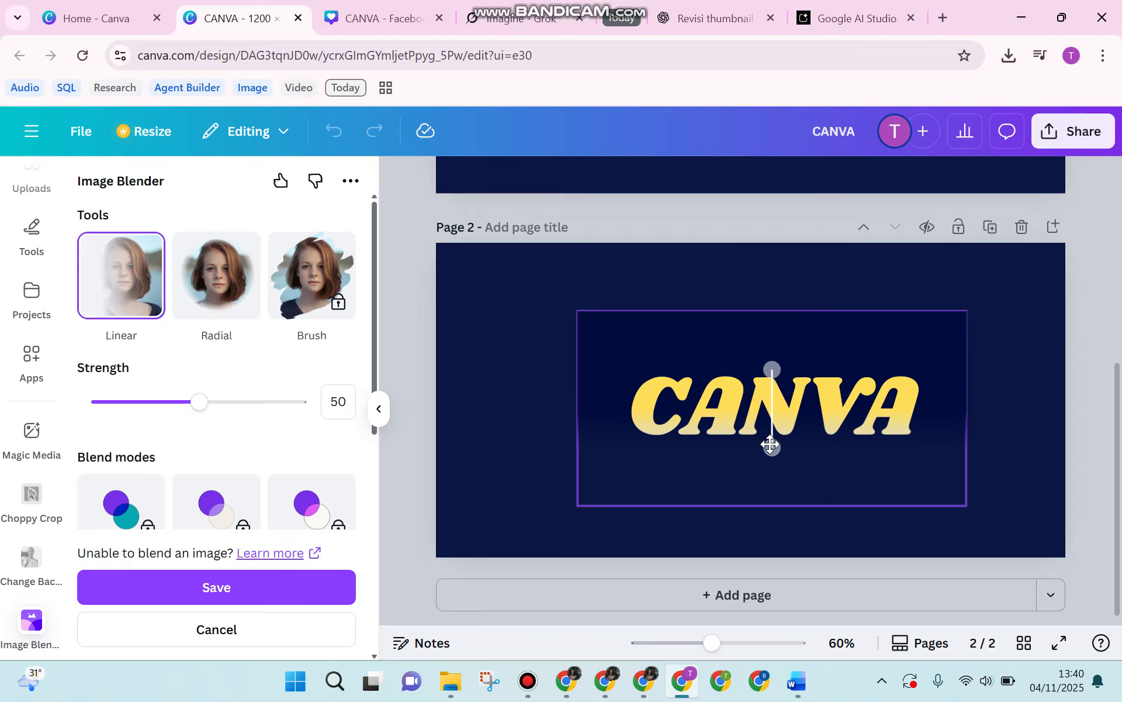
drag(771, 445, 760, 404)
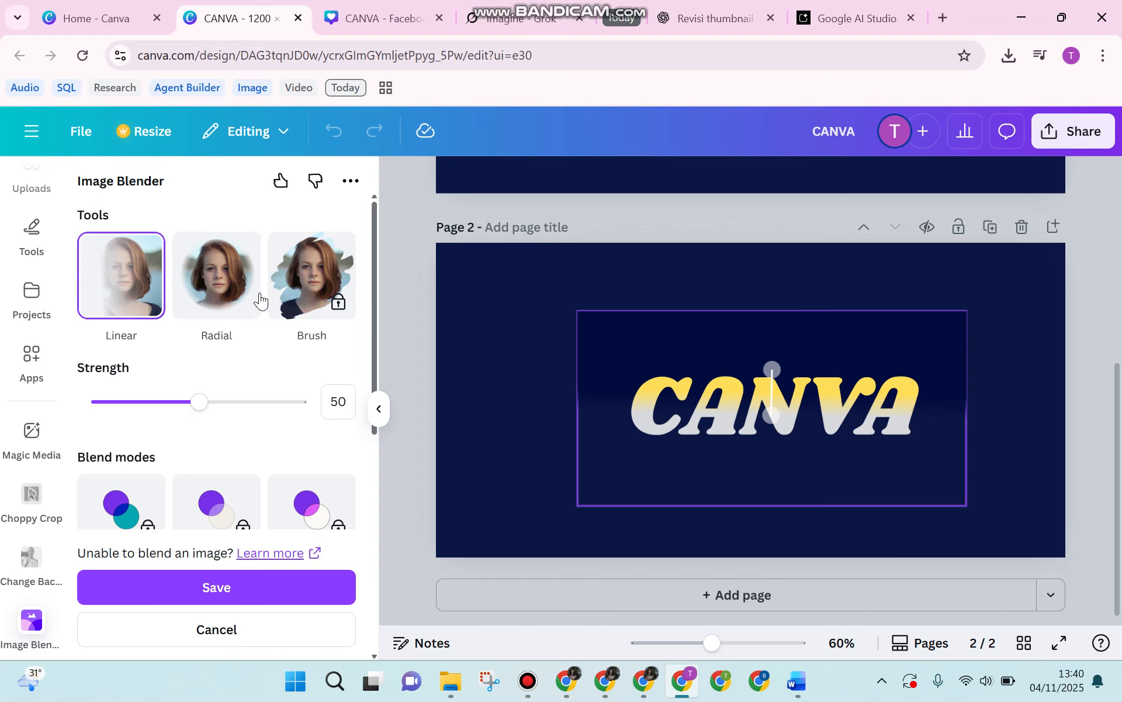
Step: Switch the yellow CANVA image to the Radial blend and shrink its circle around the word's middle letters
click(216, 286)
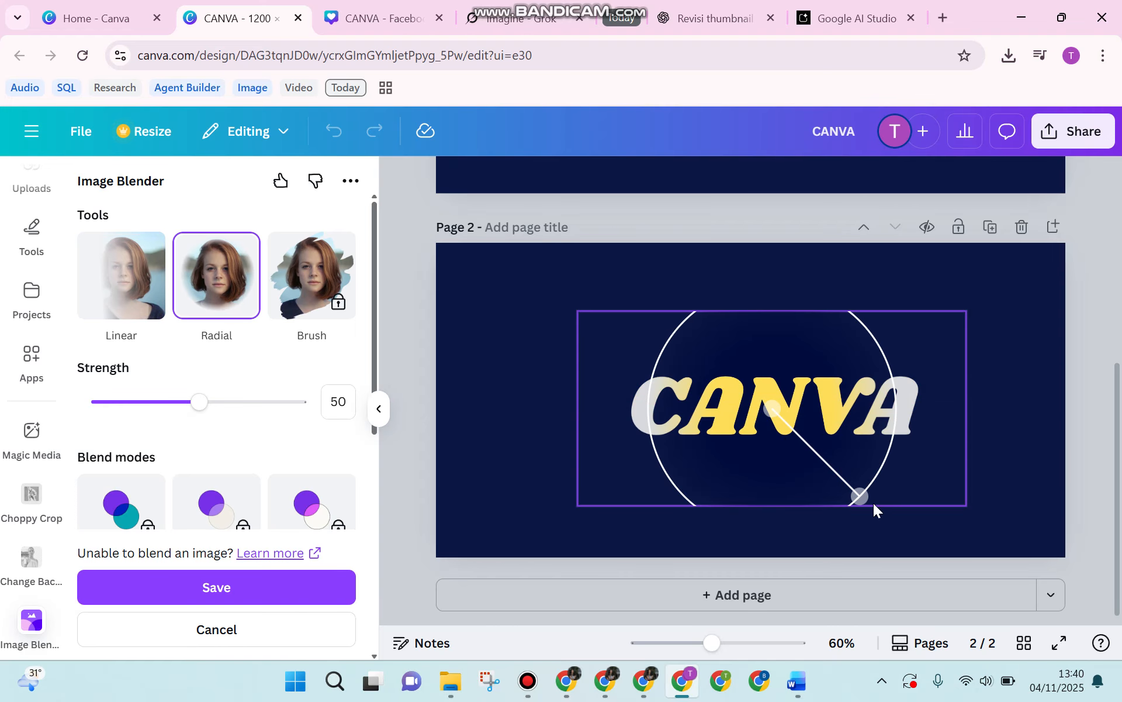
drag(840, 486, 847, 456)
drag(772, 409, 740, 340)
mouse_move(807, 381)
mouse_down()
mouse_move(805, 448)
mouse_move(637, 345)
mouse_move(824, 340)
mouse_move(1000, 432)
mouse_move(672, 471)
mouse_move(731, 412)
mouse_move(805, 400)
mouse_up()
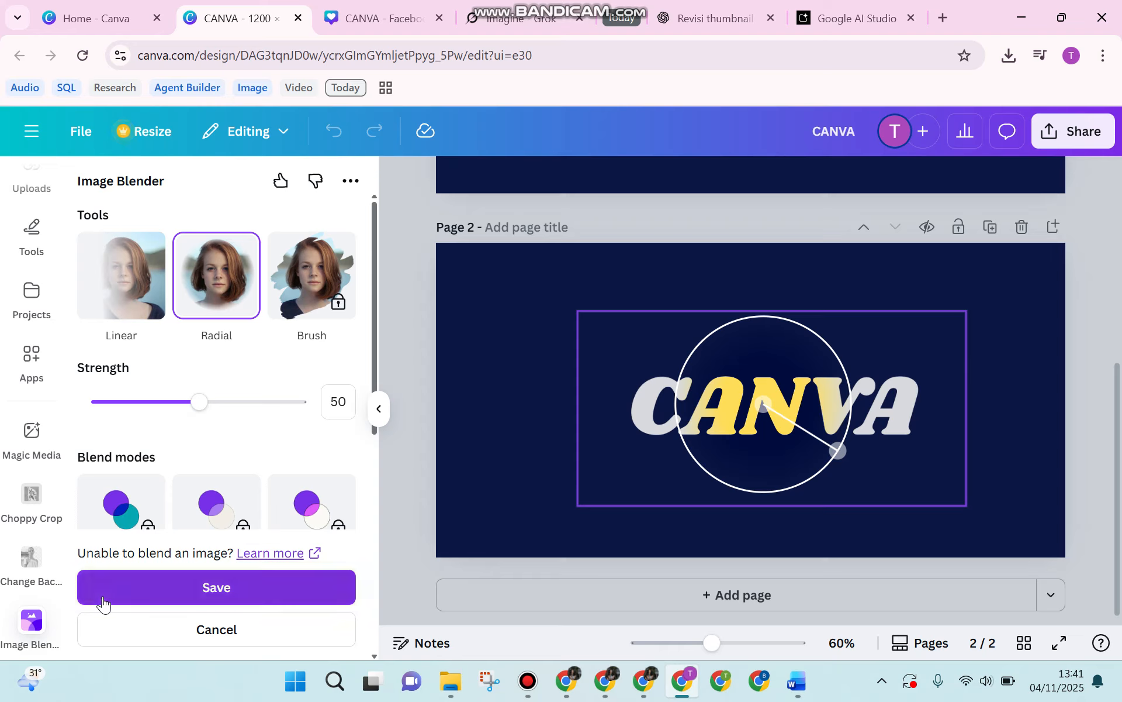